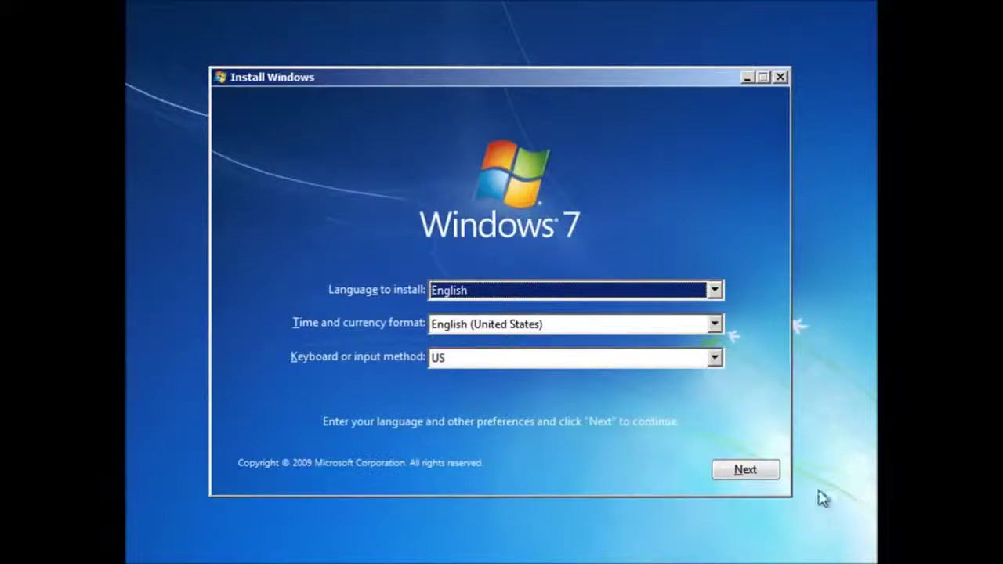
Start the Windows 7 installation with English language, English (United States) format and US keyboard, and accept the license terms.
{"action": "left_click", "coordinate": [756, 473]}
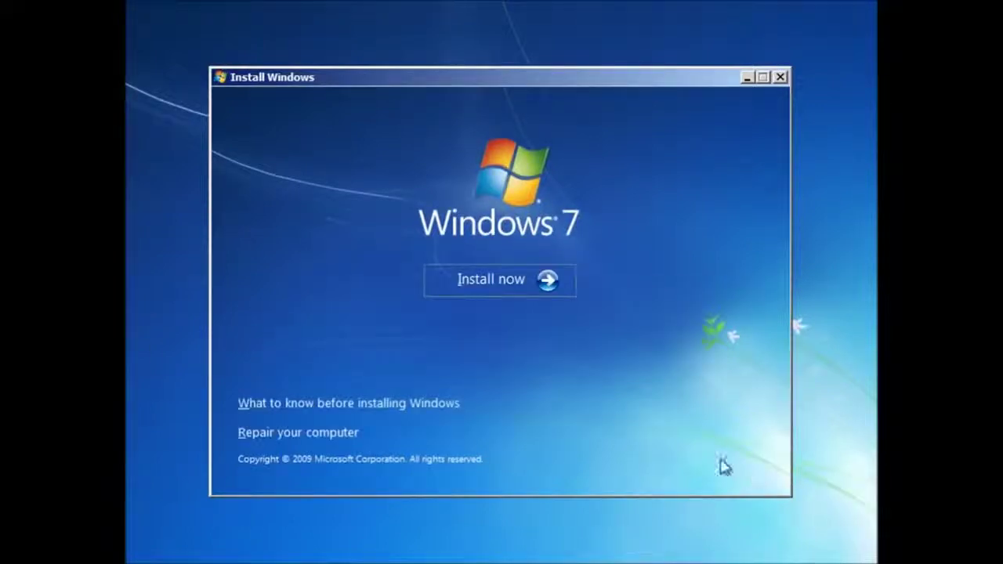
{"action": "left_click", "coordinate": [490, 285]}
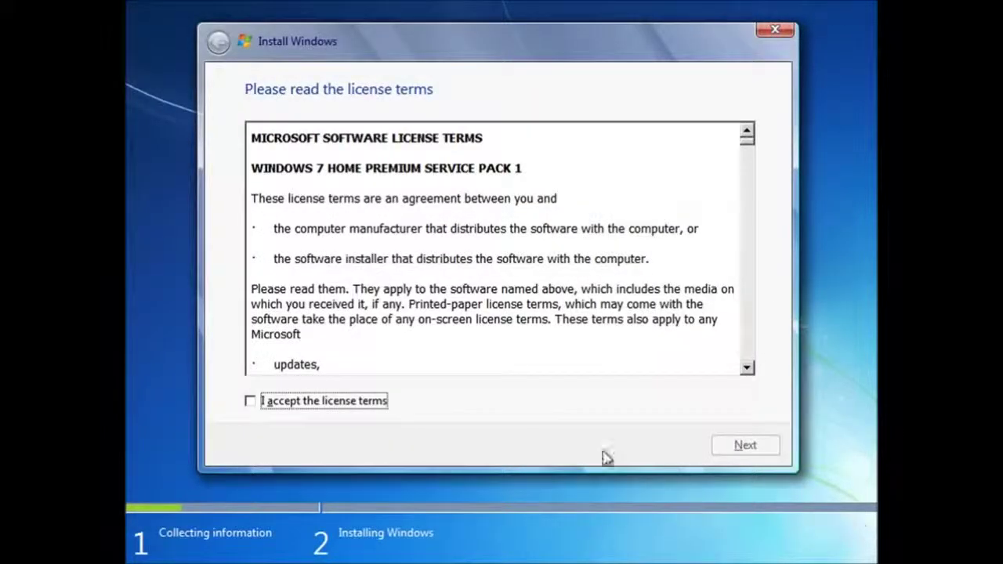
{"action": "left_click", "coordinate": [254, 406]}
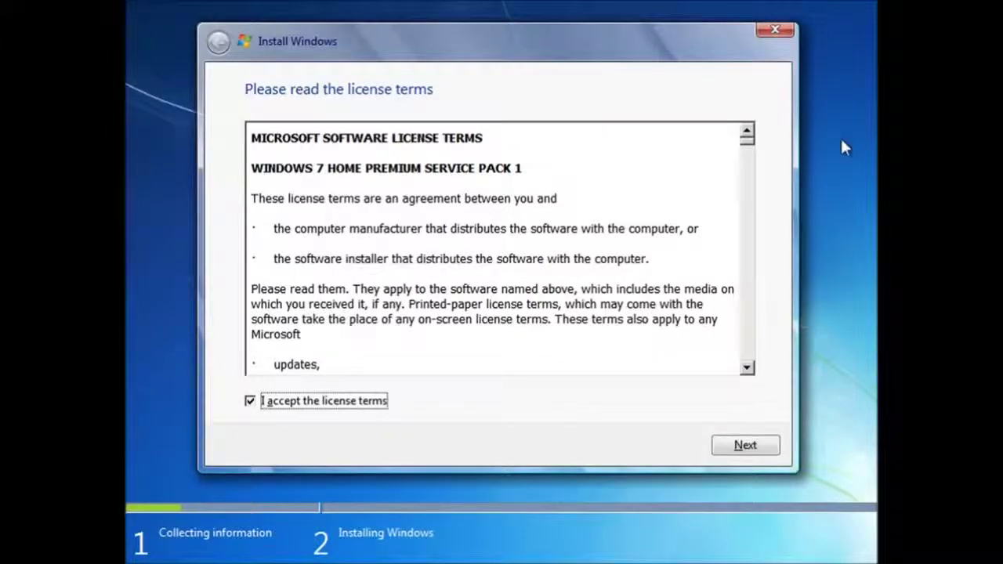
{"action": "left_click_drag", "start_coordinate": [751, 145], "coordinate": [343, 405]}
{"action": "left_click", "coordinate": [773, 447]}
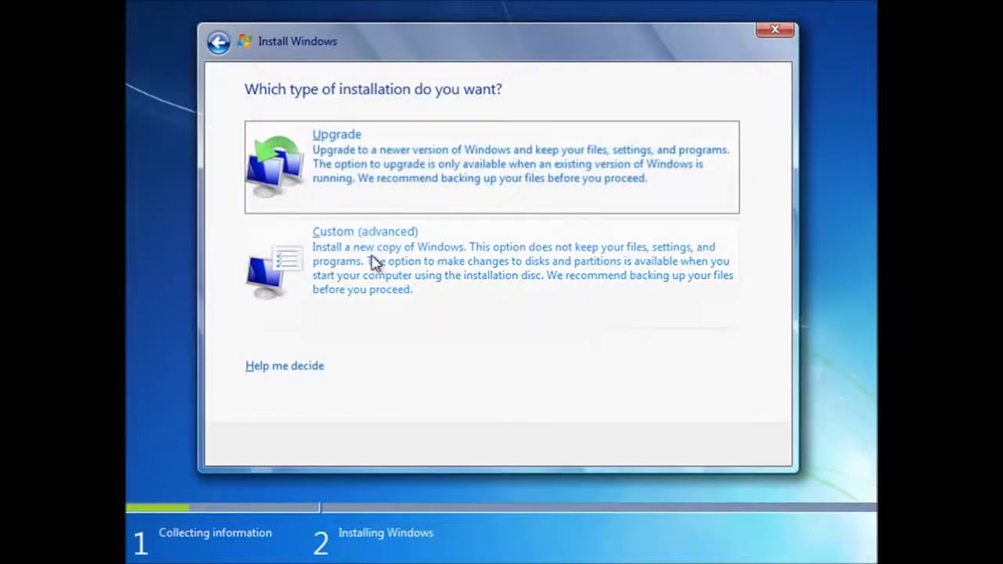
Choose a Custom (advanced) installation and install Windows on Disk 0 Unallocated Space.
{"action": "left_click", "coordinate": [463, 262]}
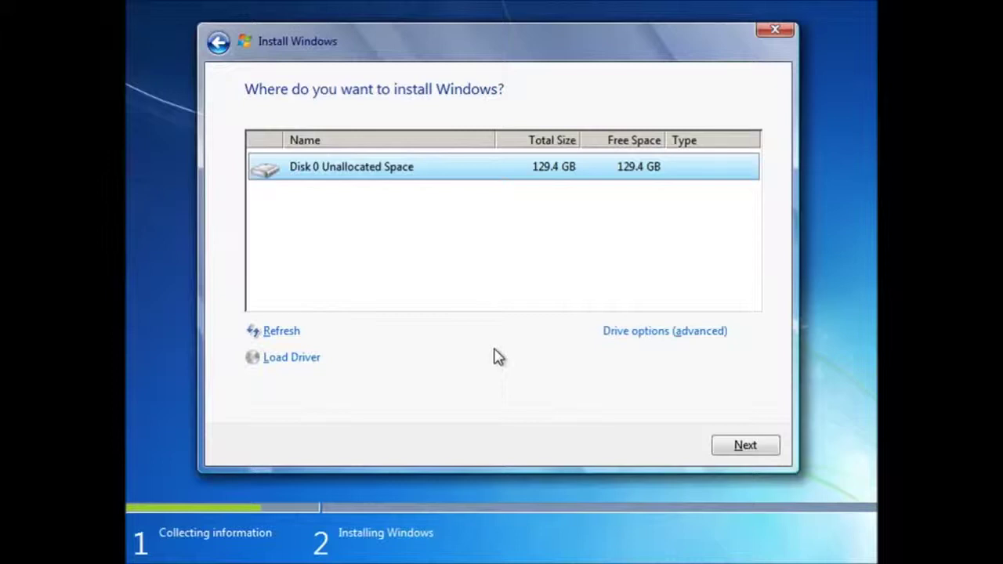
{"action": "left_click", "coordinate": [770, 447]}
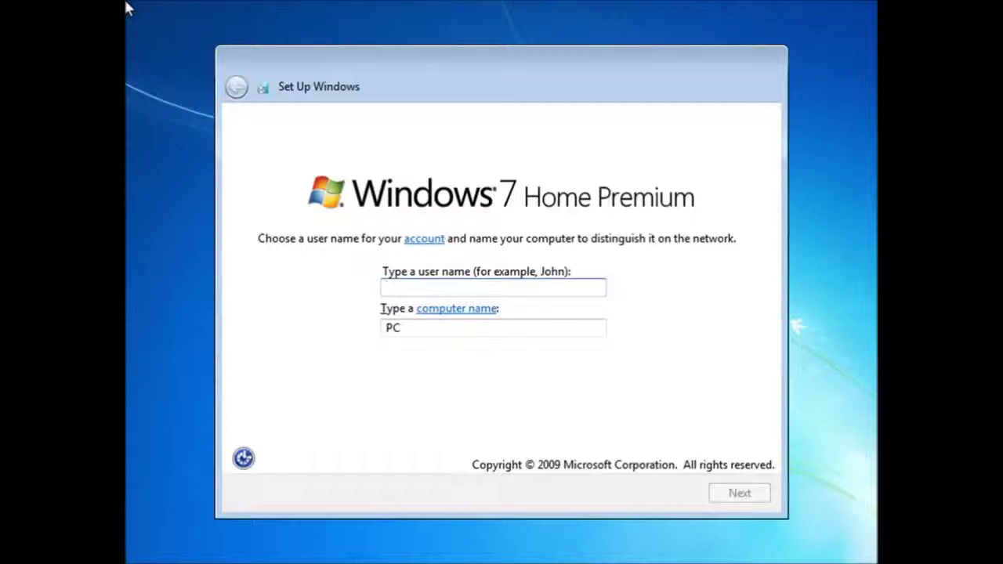
Set up the first account by entering the user name, the account password with its confirmation, and the password hint "Blah".
{"action": "type", "text": "Joe"}
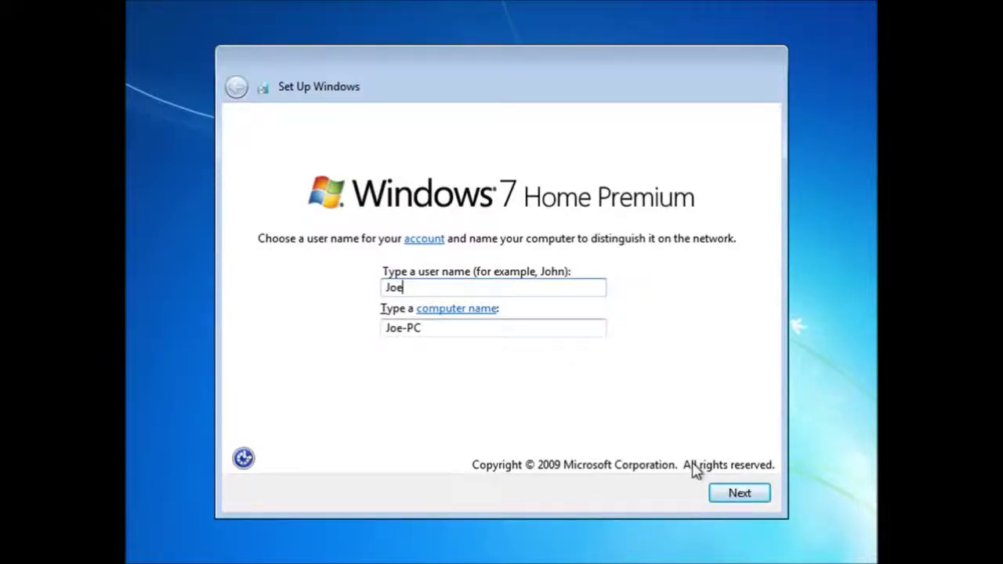
{"action": "left_click", "coordinate": [748, 497]}
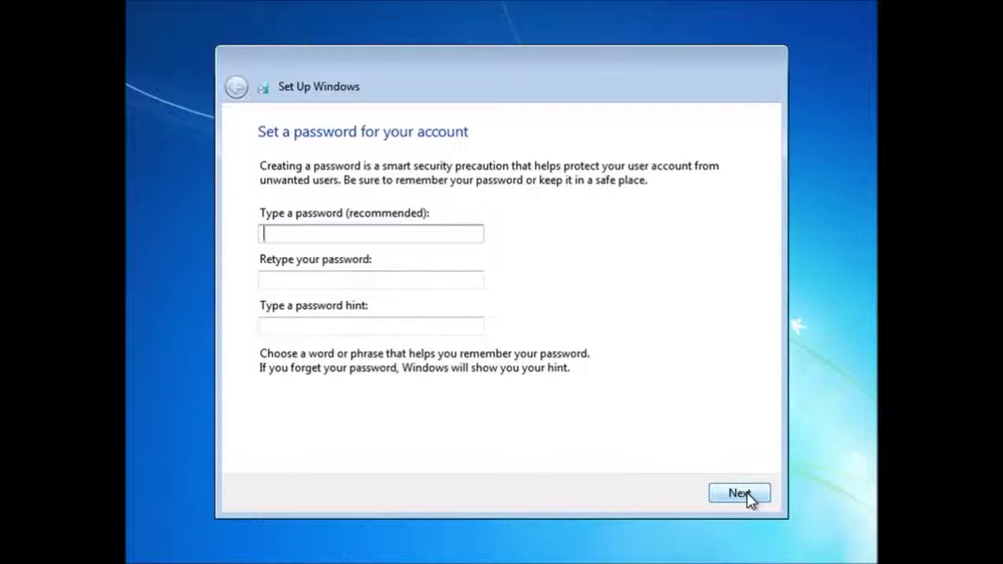
{"action": "type", "text": "●●●●●●●●●●●●●●●●"}
{"action": "key", "text": "Tab"}
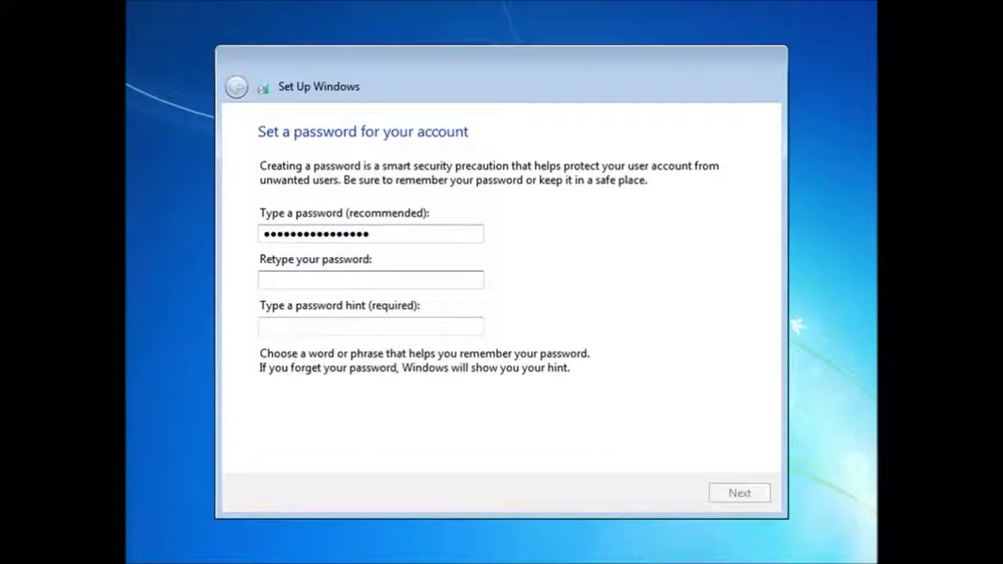
{"action": "type", "text": "●●●●●●●●●●●●●●●●"}
{"action": "key", "text": "Tab"}
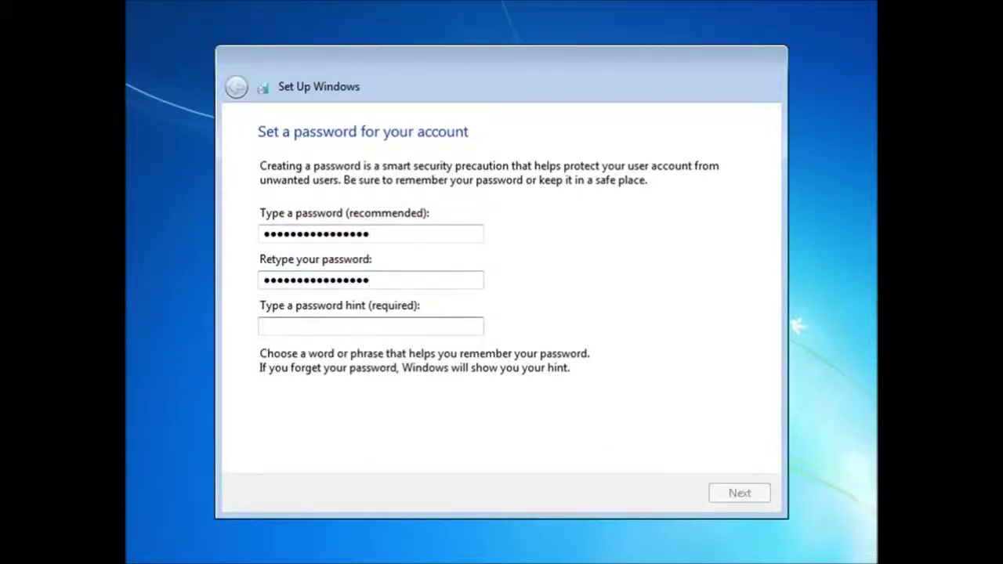
{"action": "type", "text": "Blah"}
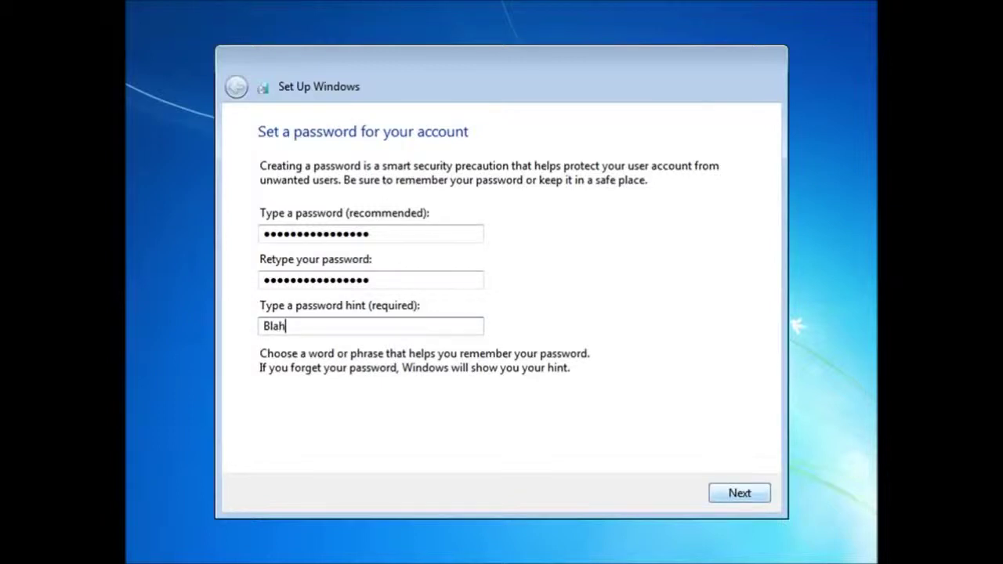
{"action": "left_click", "coordinate": [739, 493]}
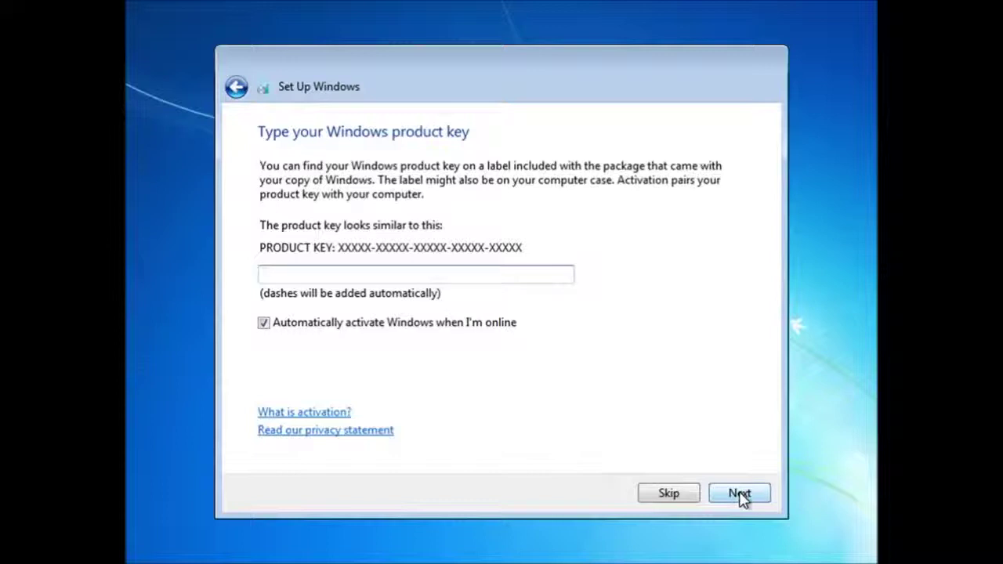
Complete Windows setup without a product key, using recommended update settings, the Pacific Time (US & Canada) zone and the Home network location.
{"action": "left_click", "coordinate": [669, 493]}
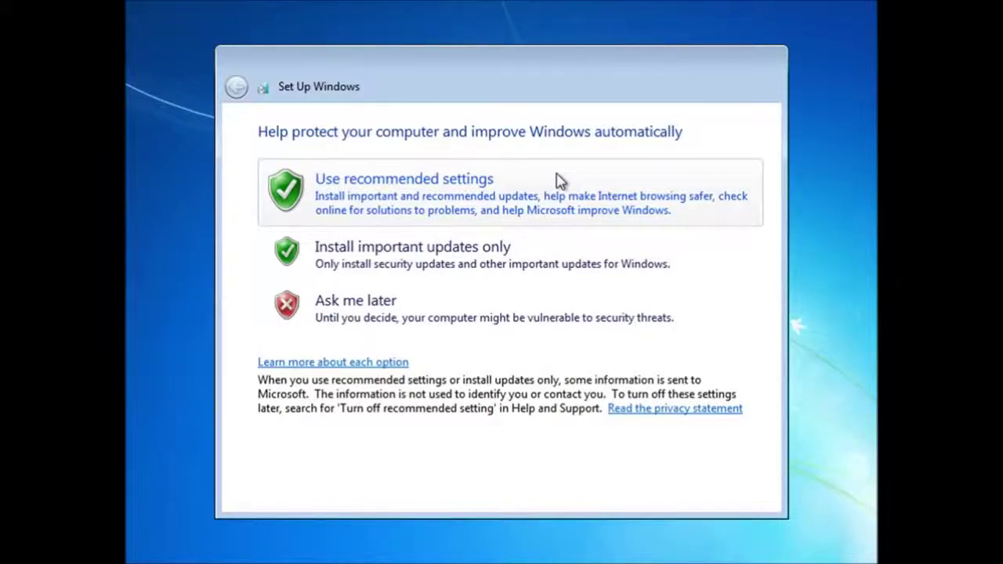
{"action": "left_click", "coordinate": [337, 182]}
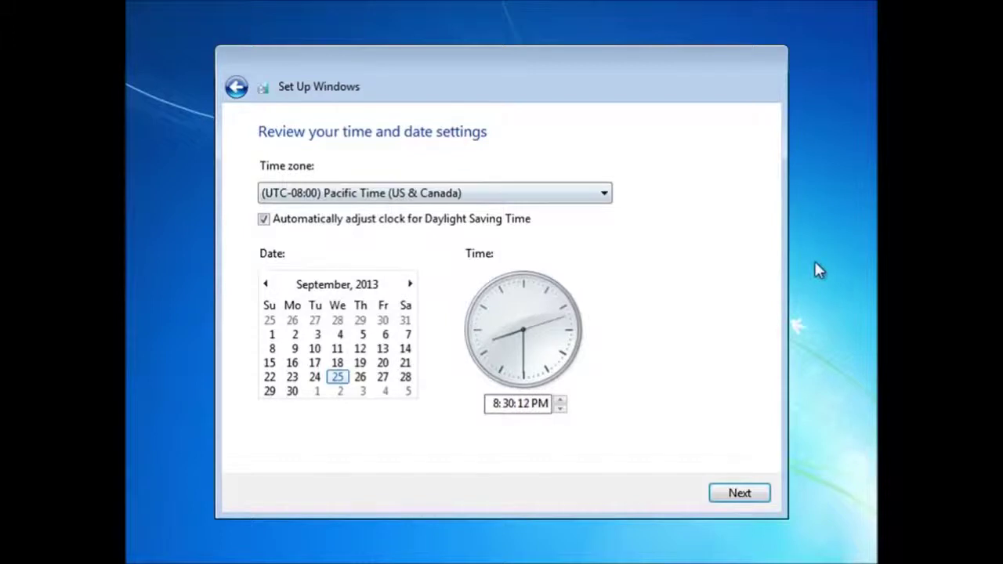
{"action": "left_click", "coordinate": [740, 493]}
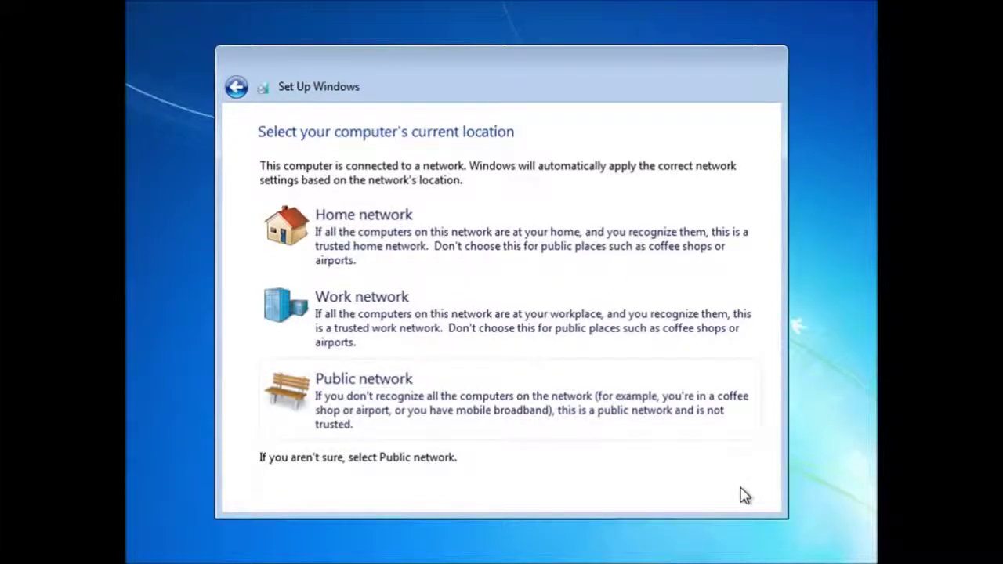
{"action": "left_click", "coordinate": [322, 224]}
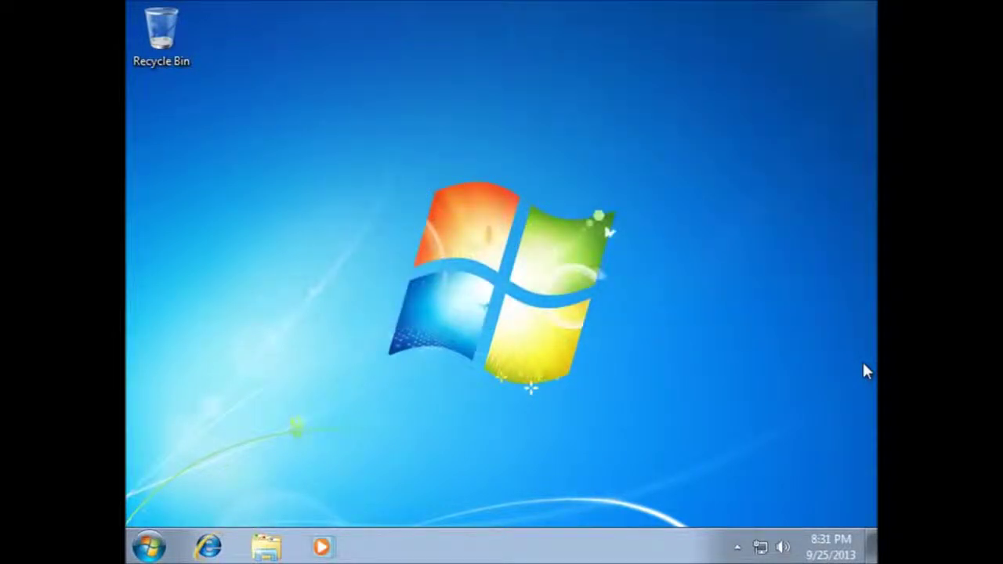
Set the screen resolution to 1024 × 768 and keep the new display settings.
{"action": "right_click", "coordinate": [604, 335]}
{"action": "left_click", "coordinate": [670, 283]}
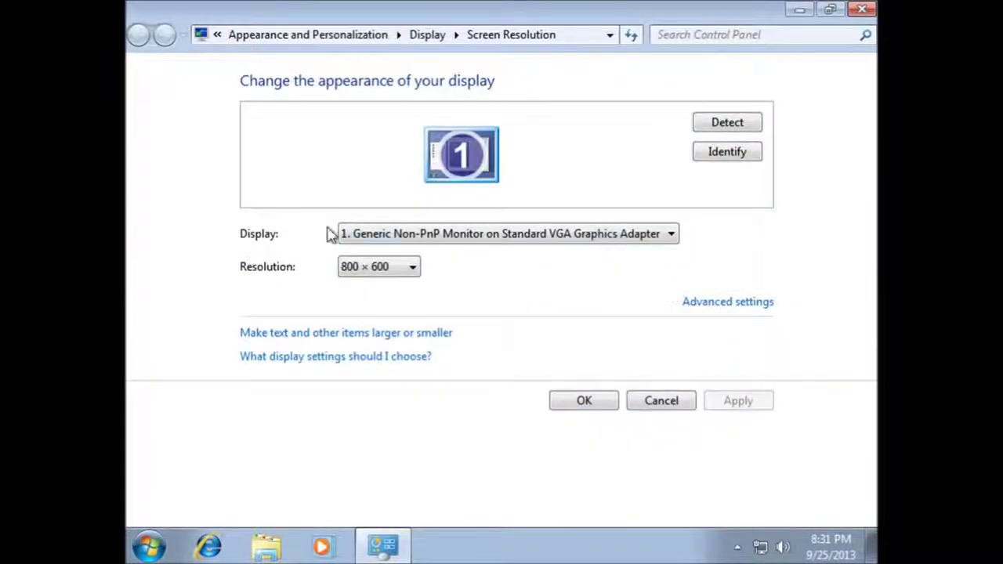
{"action": "left_click", "coordinate": [421, 270]}
{"action": "left_click_drag", "start_coordinate": [359, 473], "coordinate": [362, 437]}
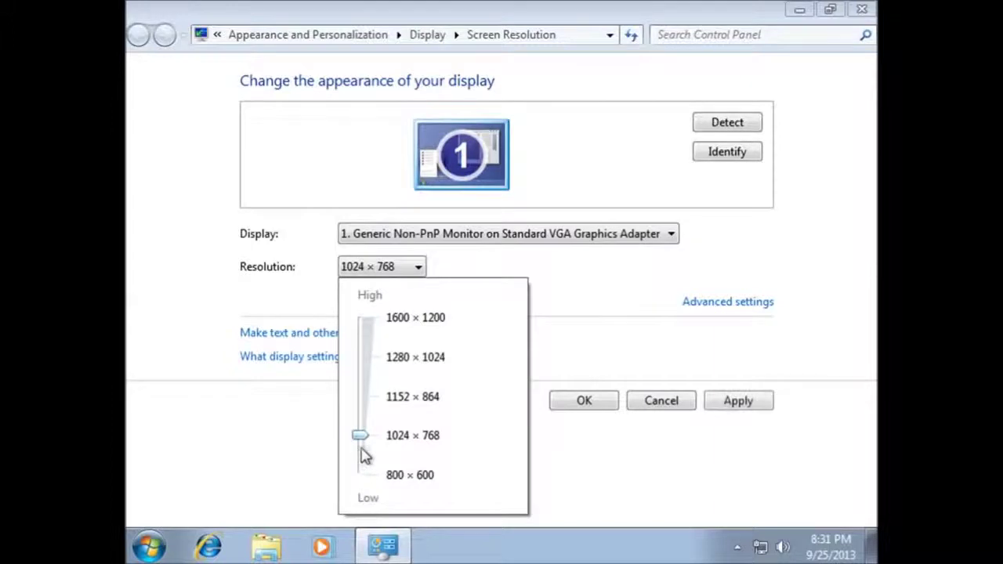
{"action": "left_click", "coordinate": [580, 403]}
{"action": "left_click", "coordinate": [579, 404]}
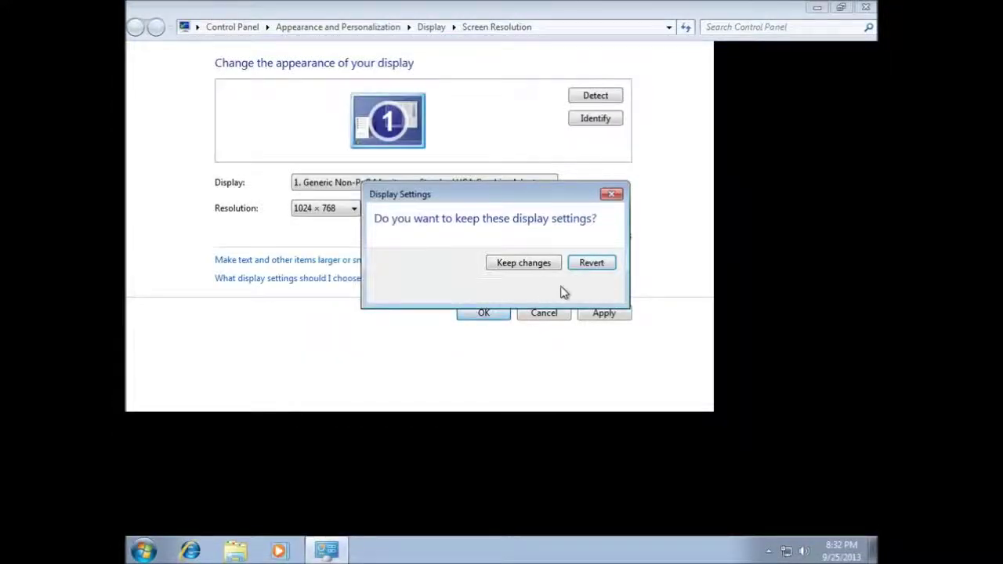
{"action": "left_click", "coordinate": [536, 265]}
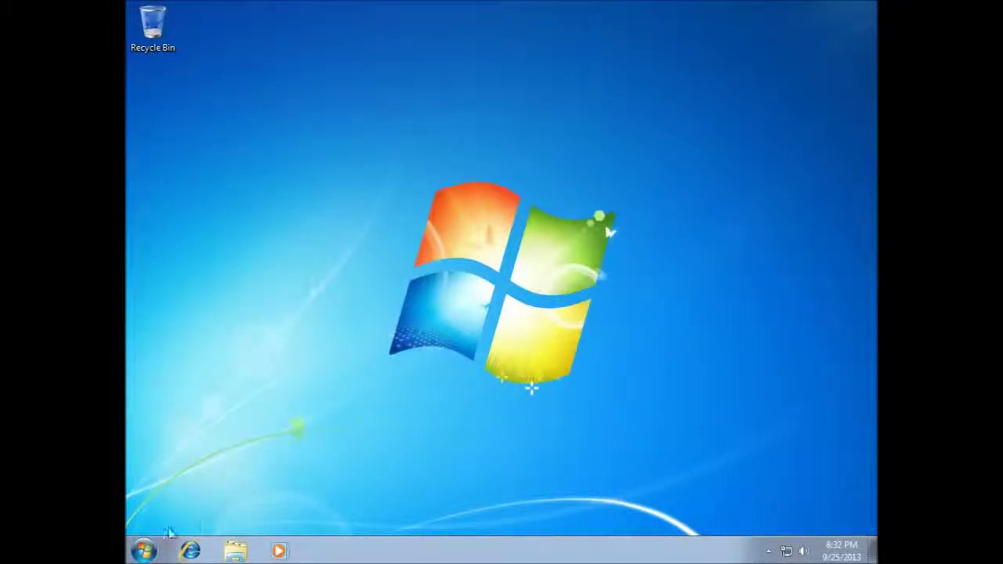
{"action": "left_click", "coordinate": [146, 551]}
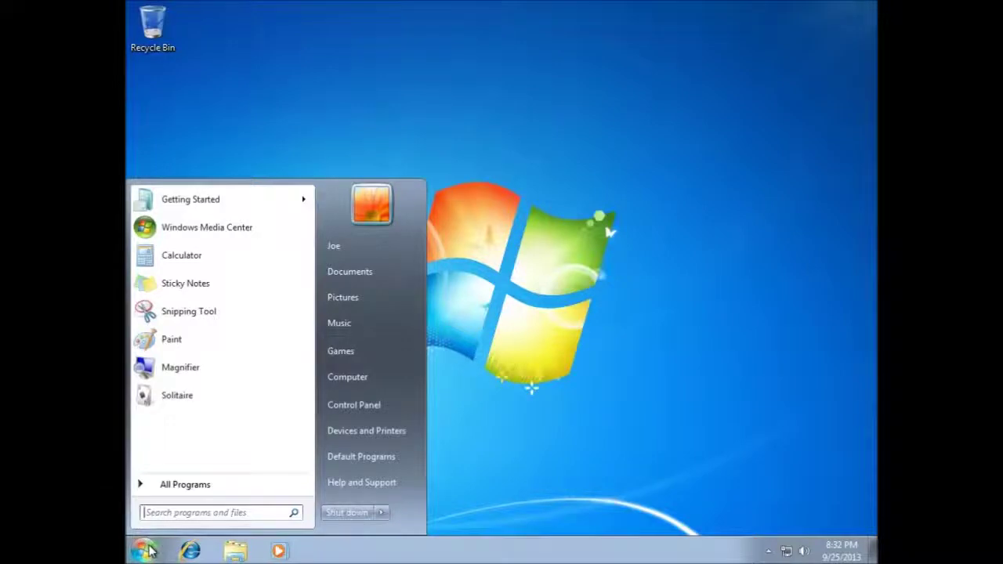
{"action": "left_click", "coordinate": [700, 331]}
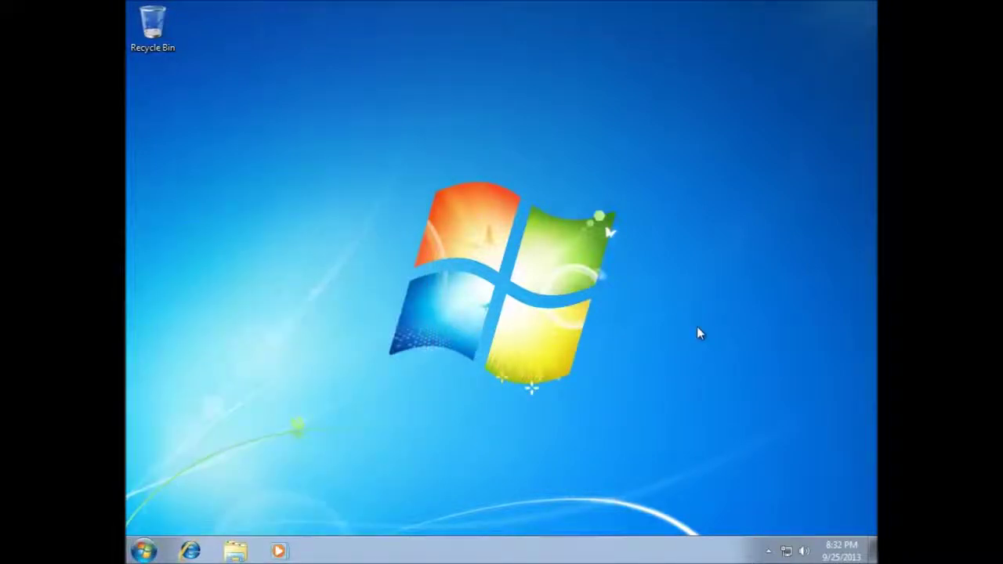
Open Control Panel, look over the User Accounts options for the current account, and return to the Control Panel home page.
{"action": "left_click", "coordinate": [148, 549]}
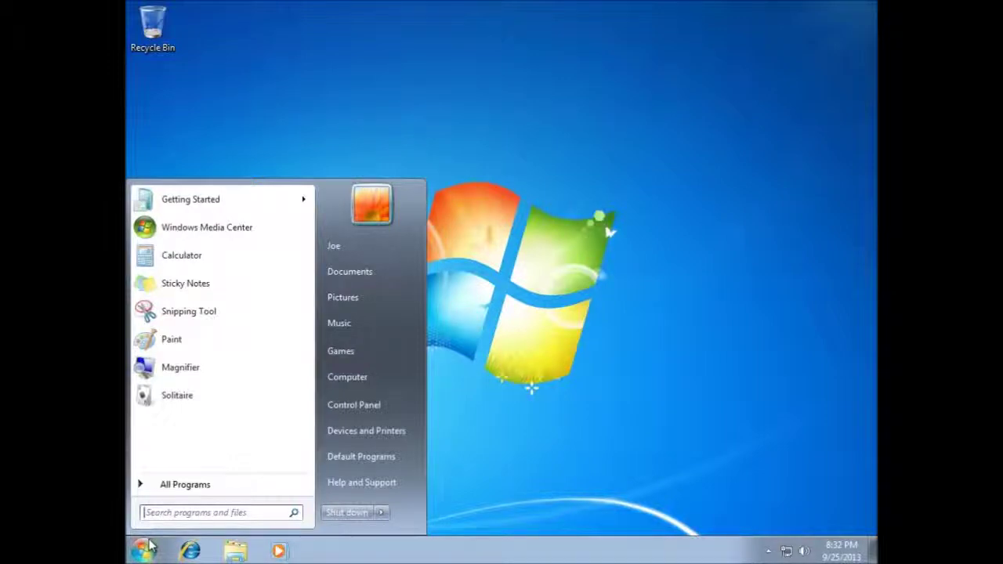
{"action": "left_click", "coordinate": [375, 406]}
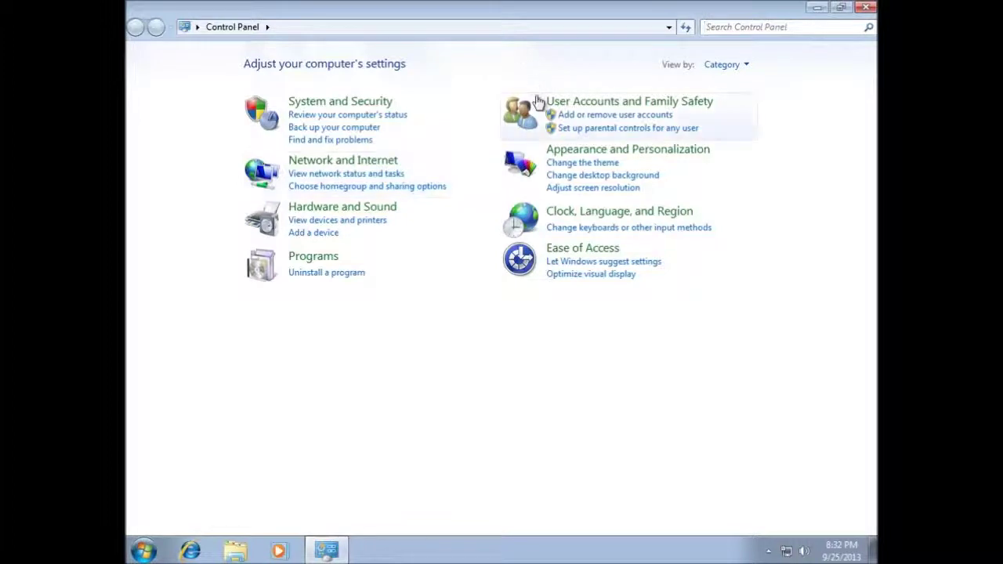
{"action": "left_click", "coordinate": [571, 104]}
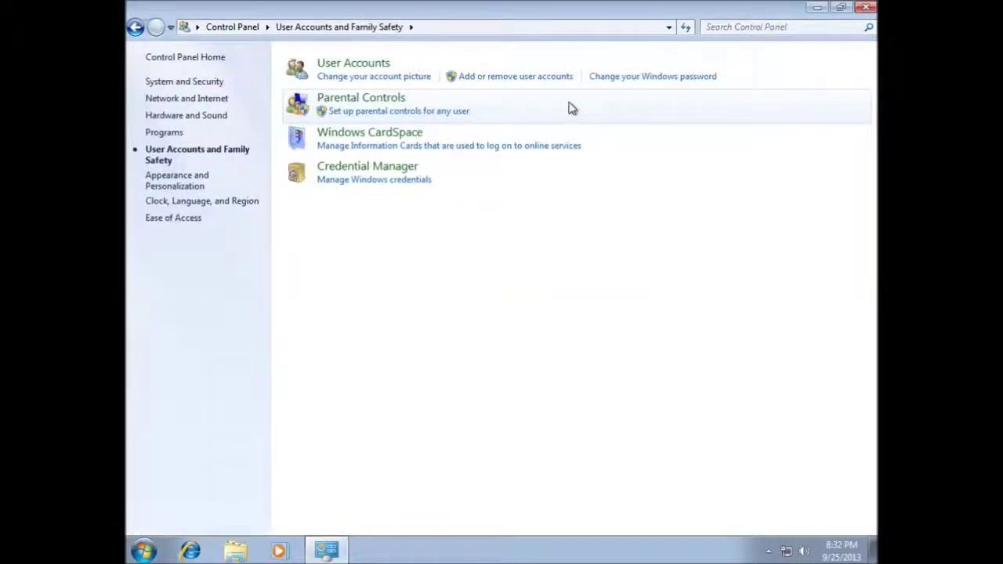
{"action": "left_click", "coordinate": [369, 66]}
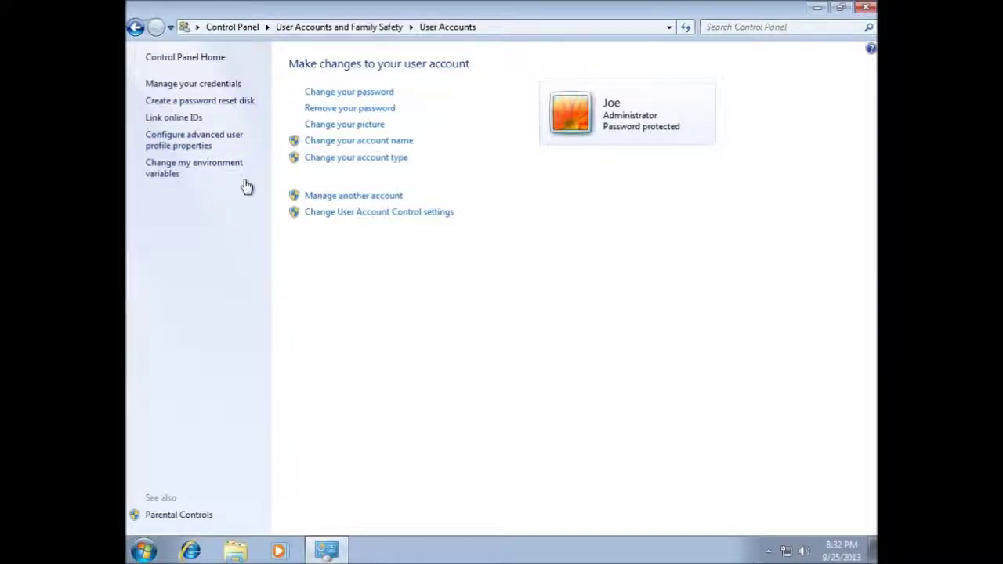
{"action": "left_click", "coordinate": [166, 60]}
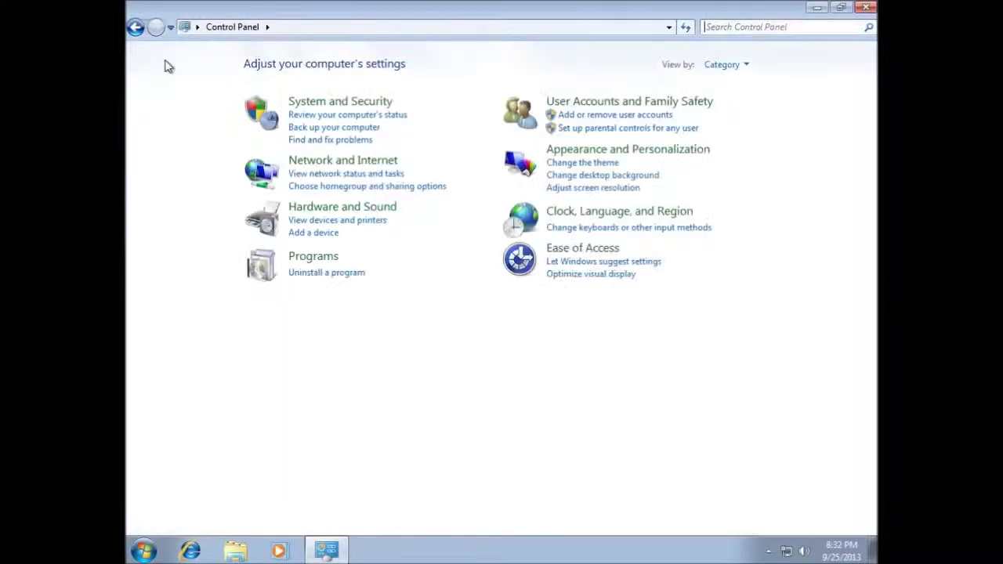
Create a new Standard user account, entering the new user's first name as the account name.
{"action": "left_click", "coordinate": [661, 115]}
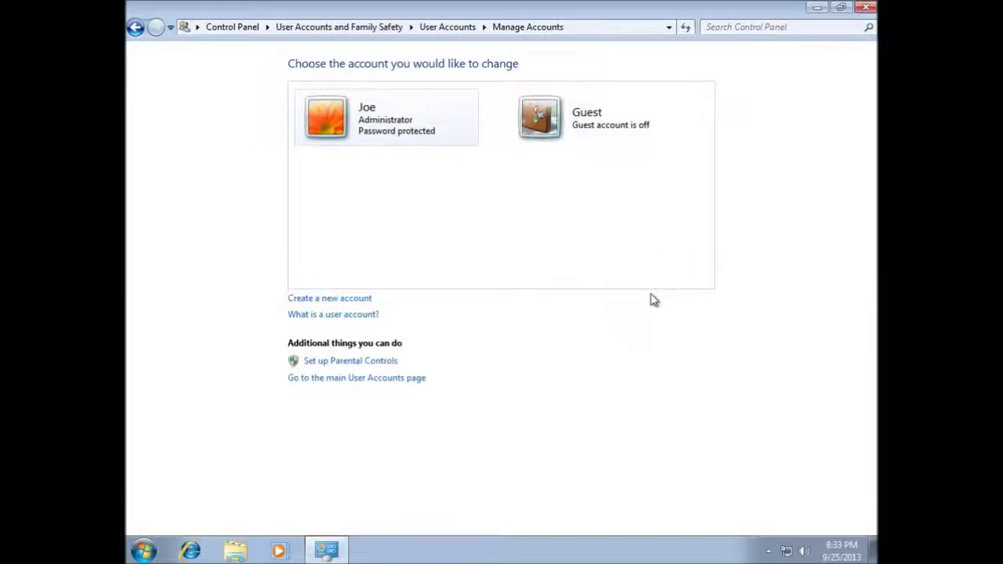
{"action": "left_click", "coordinate": [363, 302]}
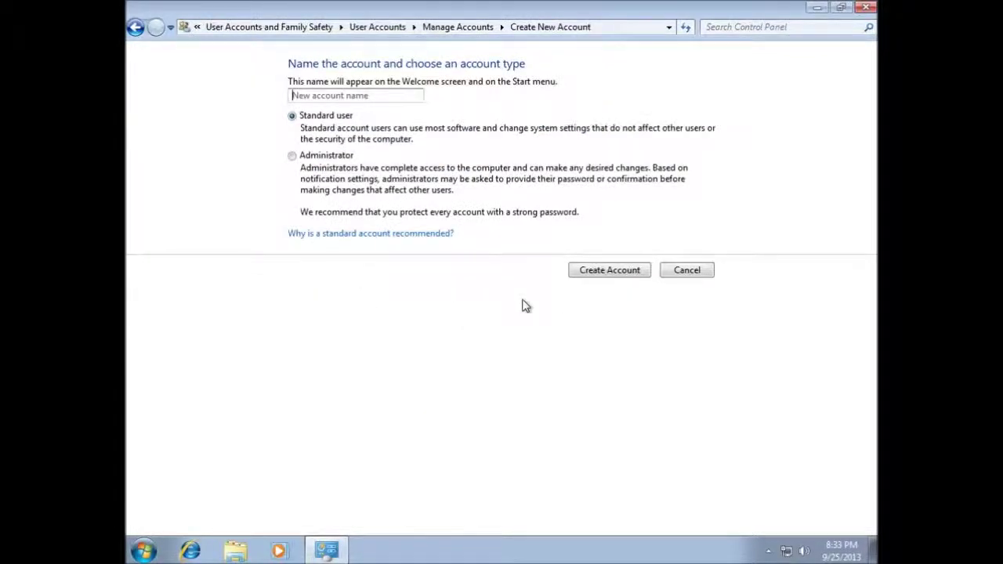
{"action": "type", "text": "Bob"}
{"action": "left_click", "coordinate": [621, 274]}
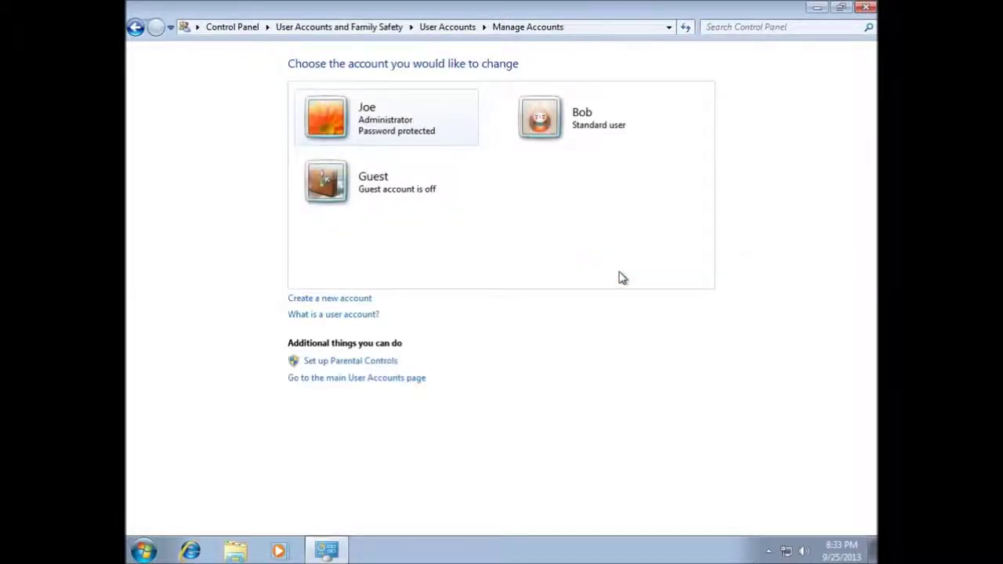
Create a password for the new standard user account, entering and confirming it with the hint "Your dog", and dismiss the resulting dialog.
{"action": "left_click", "coordinate": [533, 125]}
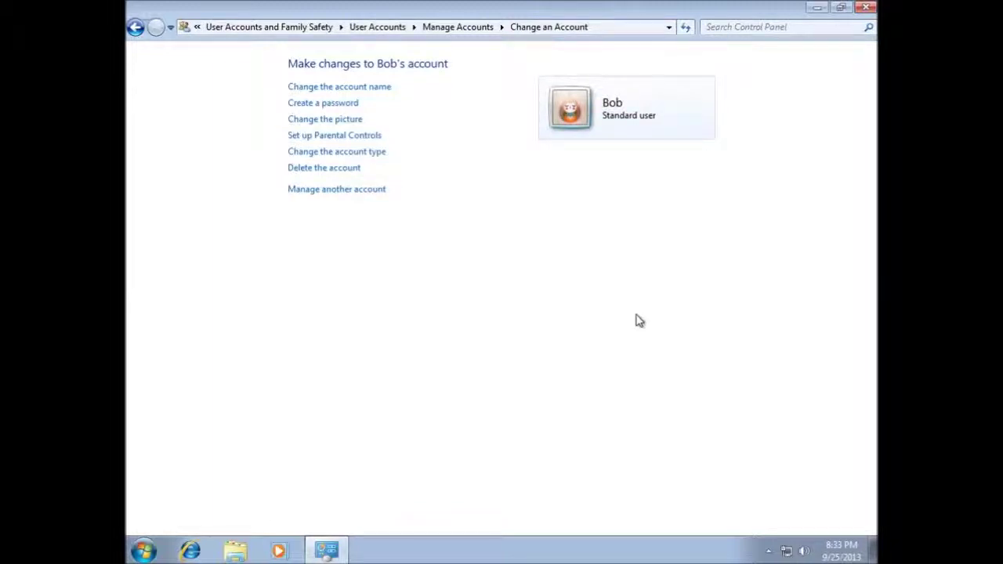
{"action": "left_click", "coordinate": [303, 105]}
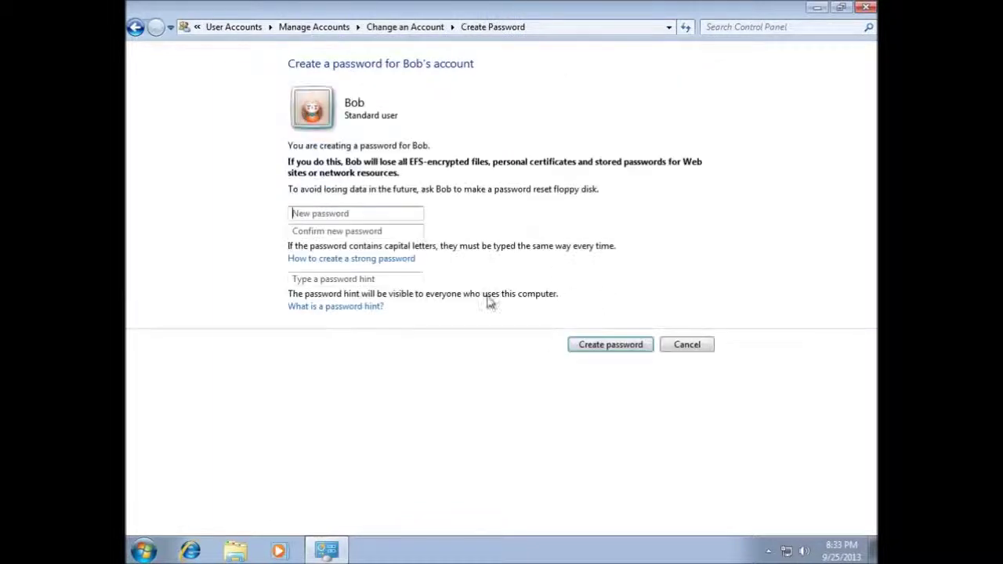
{"action": "type", "text": "••••••••"}
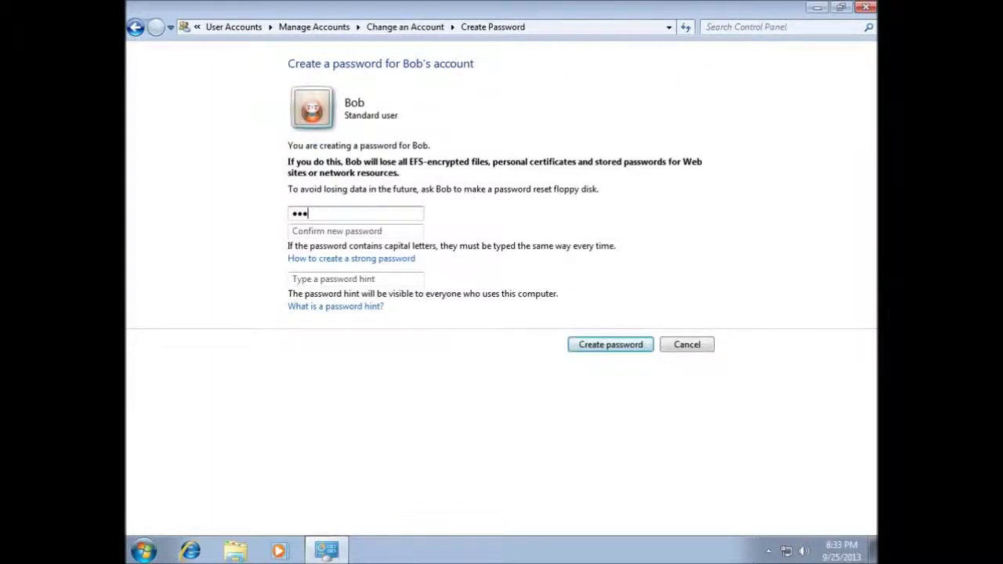
{"action": "type", "text": "•••"}
{"action": "key", "text": "Tab"}
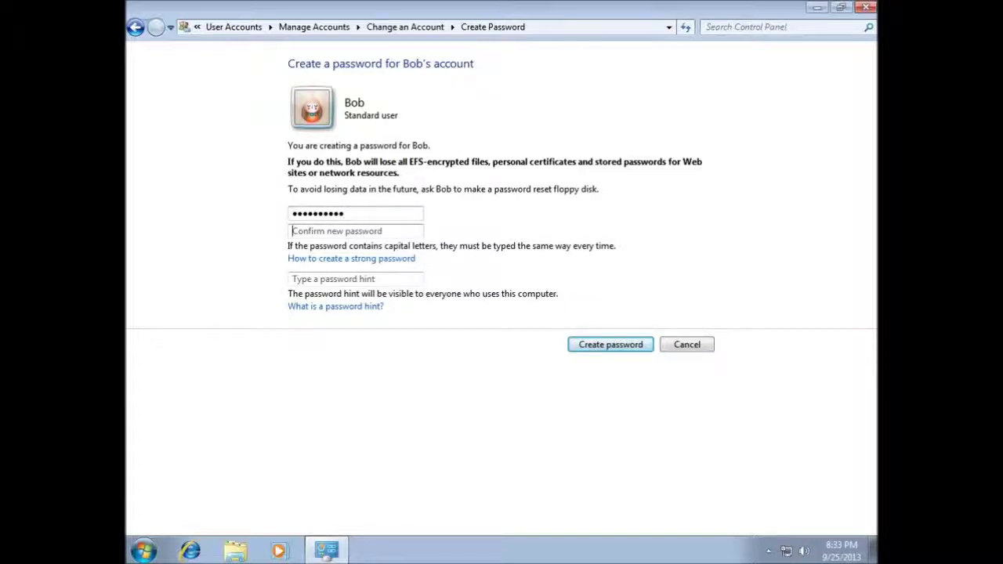
{"action": "type", "text": "•••••••••••"}
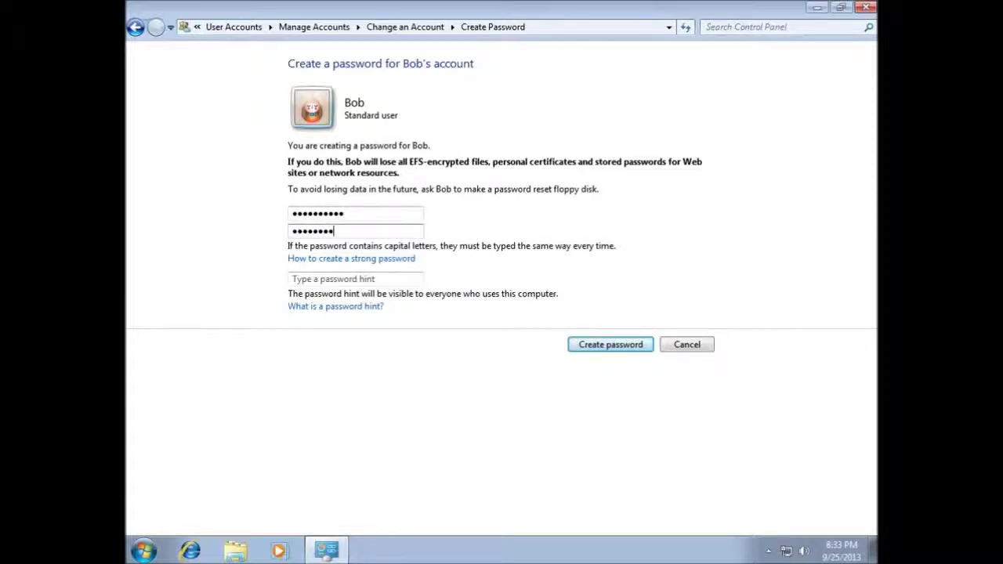
{"action": "key", "text": "Tab"}
{"action": "key", "text": "Tab"}
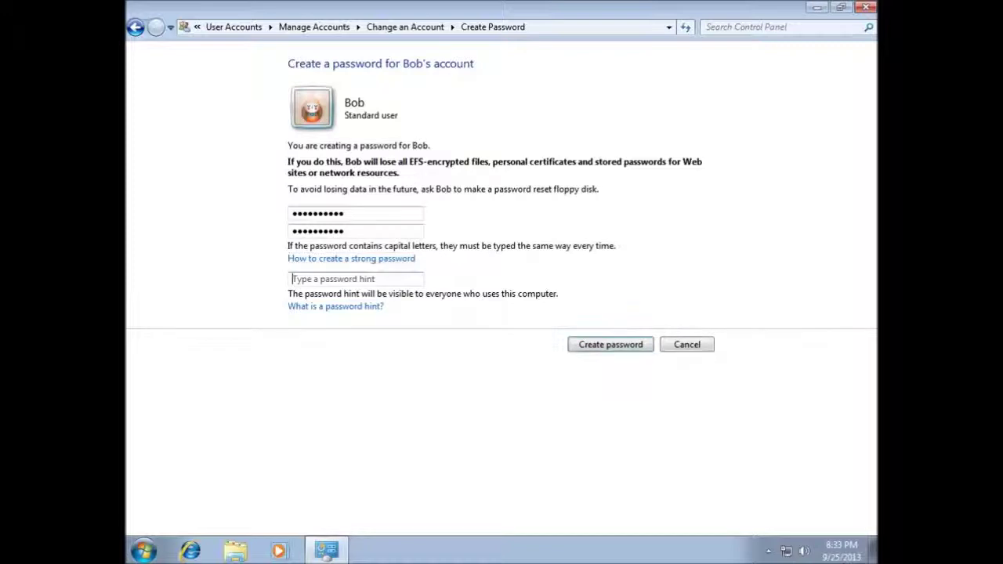
{"action": "type", "text": "Yioy"}
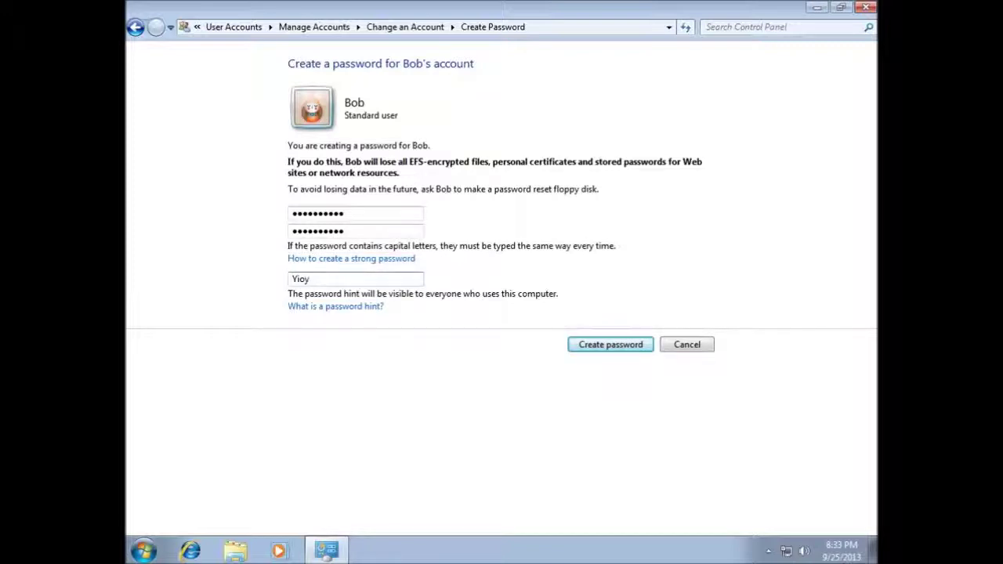
{"action": "type", "text": "our dog"}
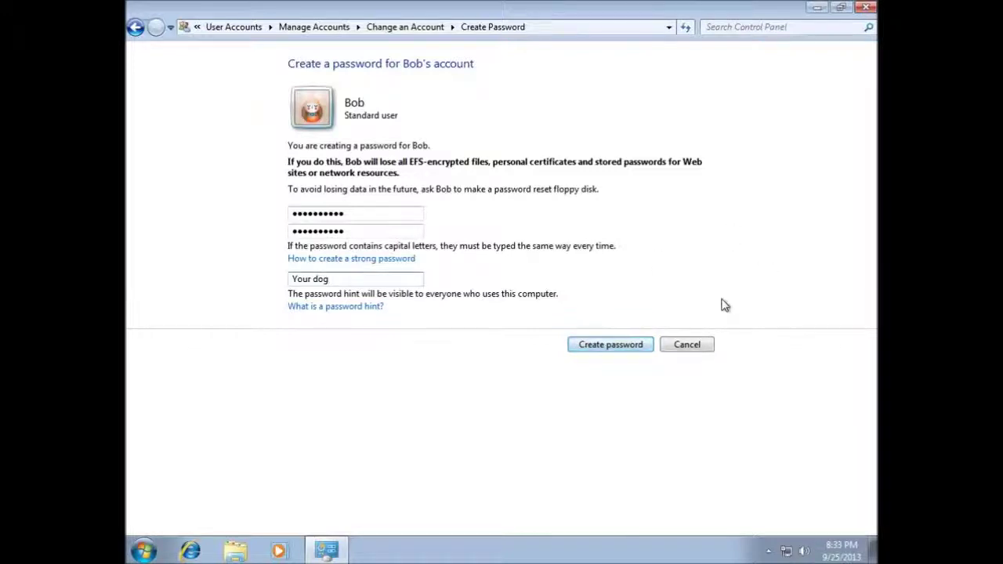
{"action": "left_click", "coordinate": [620, 349]}
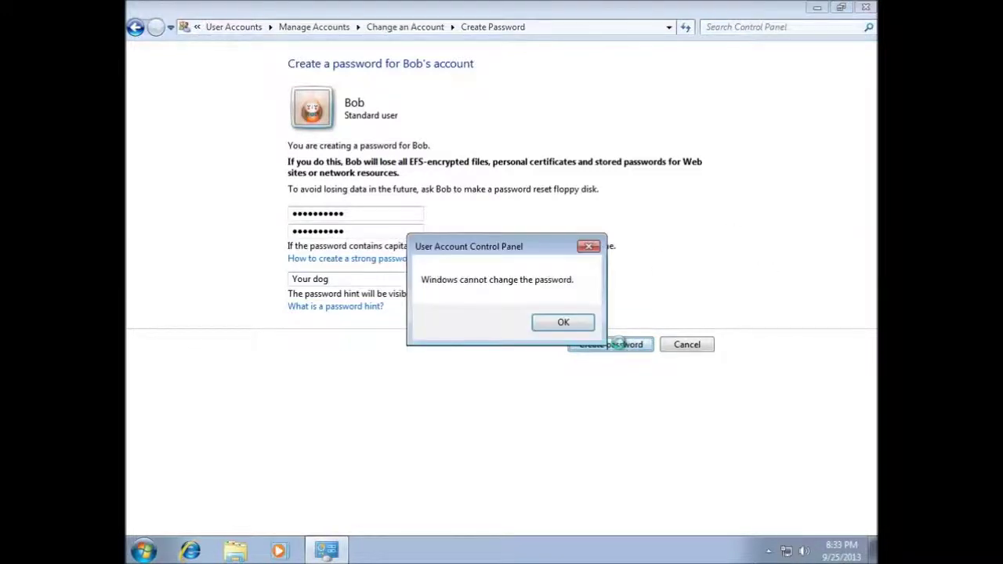
{"action": "left_click", "coordinate": [577, 328]}
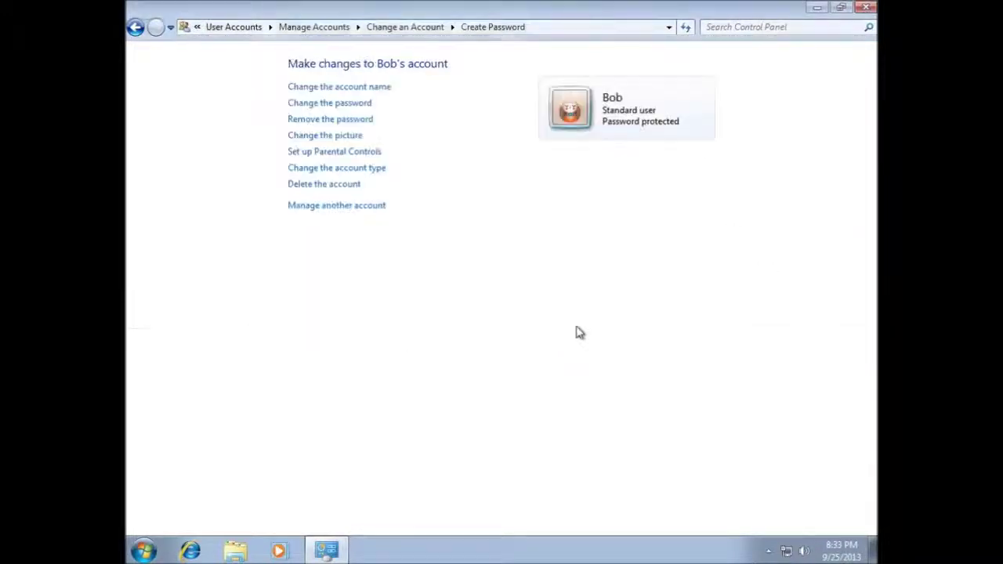
Reset the standard user account's password by entering and confirming the new password without a hint.
{"action": "left_click", "coordinate": [321, 110]}
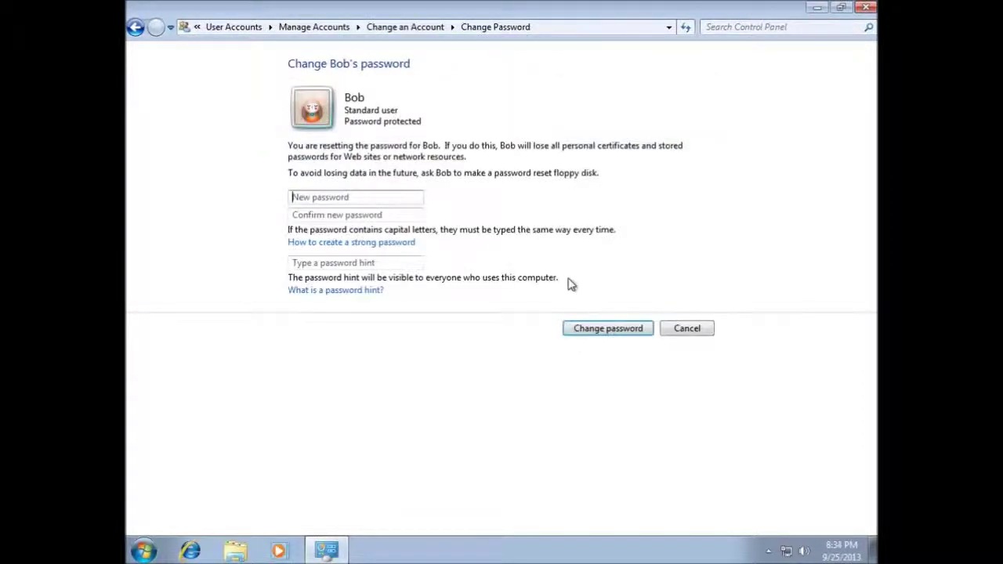
{"action": "type", "text": "••••••••••"}
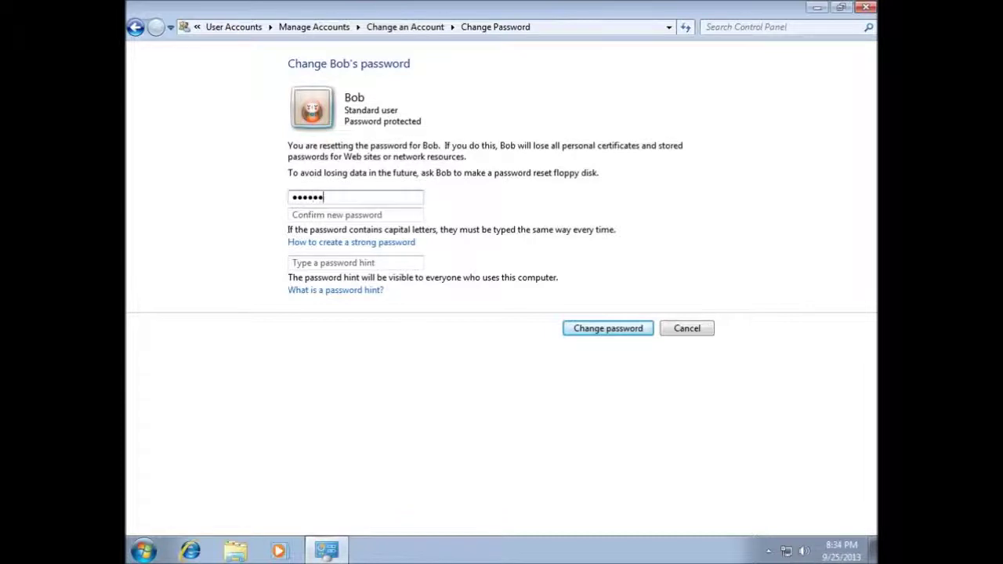
{"action": "type", "text": "•"}
{"action": "key", "text": "Tab"}
{"action": "type", "text": "••••"}
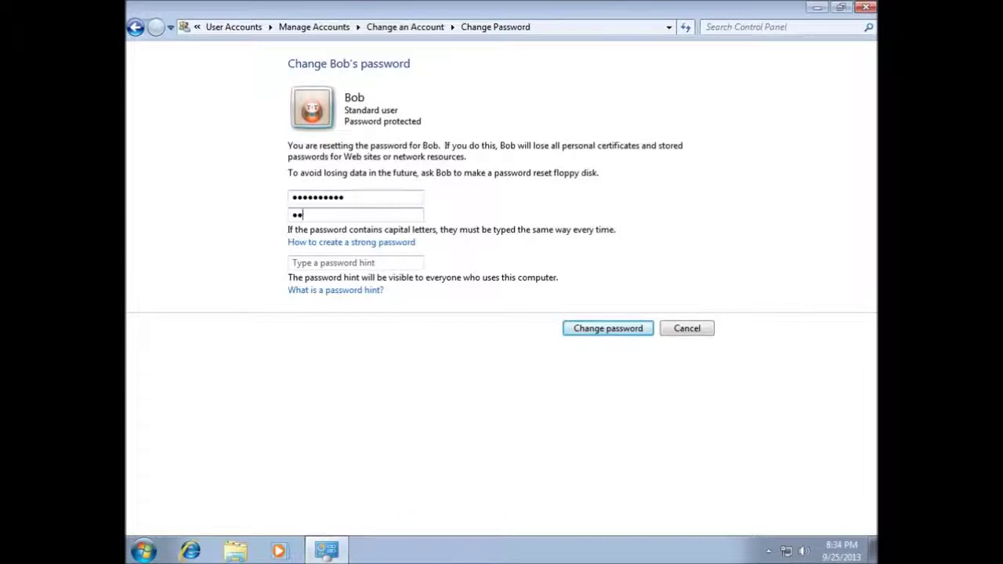
{"action": "type", "text": "•••••••"}
{"action": "left_click", "coordinate": [612, 328]}
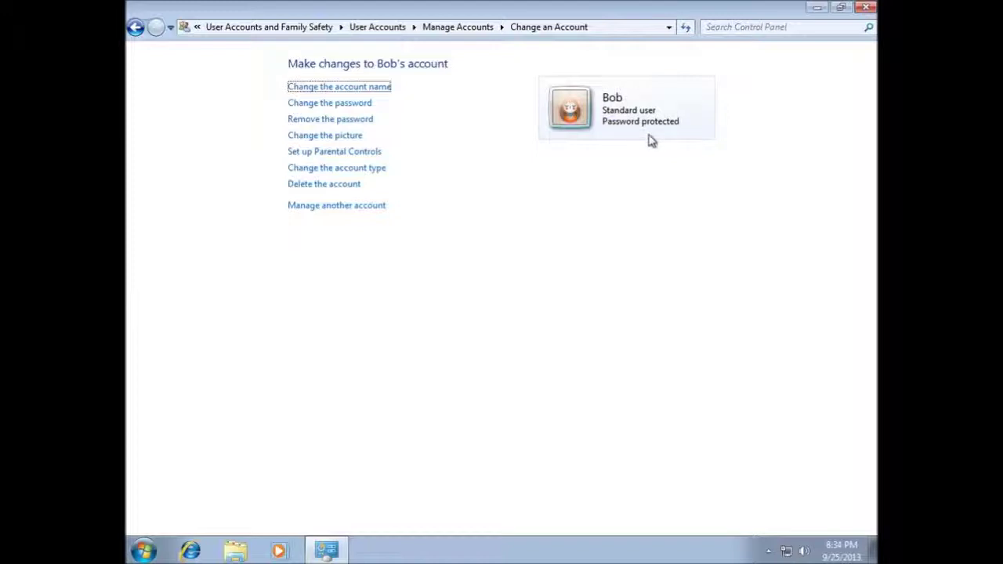
Log off the administrator account and log on to the new standard user account with its password.
{"action": "left_click", "coordinate": [147, 552]}
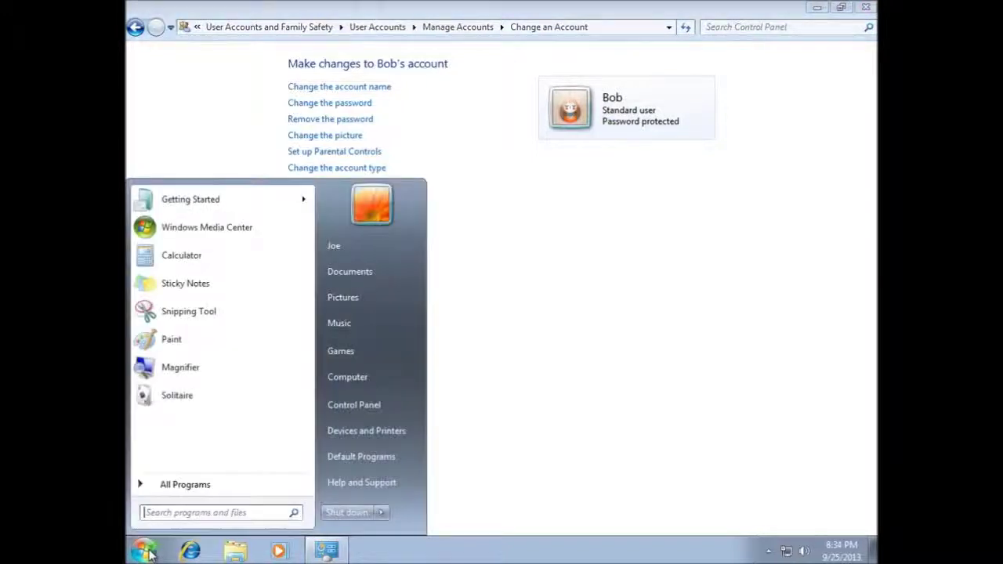
{"action": "mouse_move", "coordinate": [381, 515]}
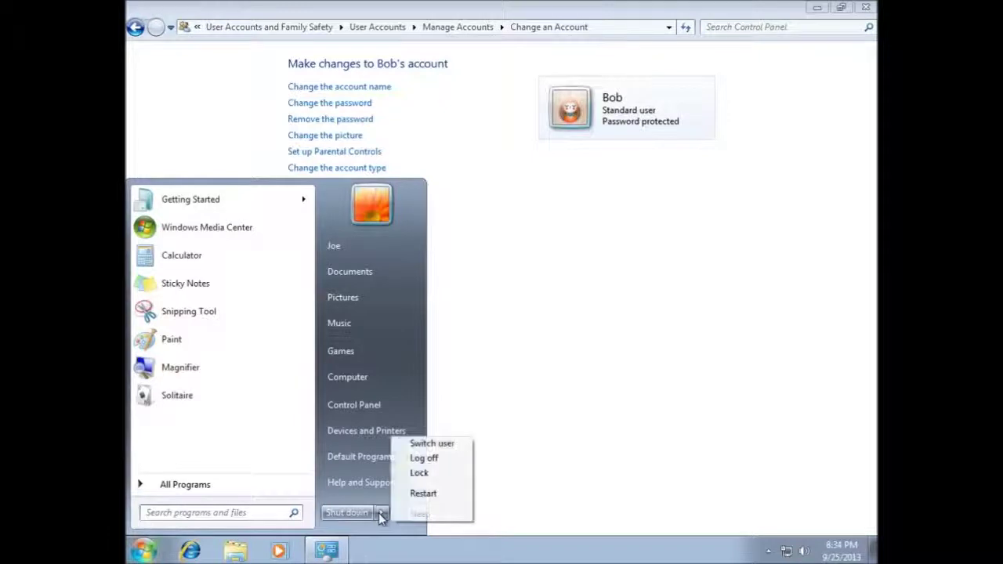
{"action": "left_click", "coordinate": [425, 458]}
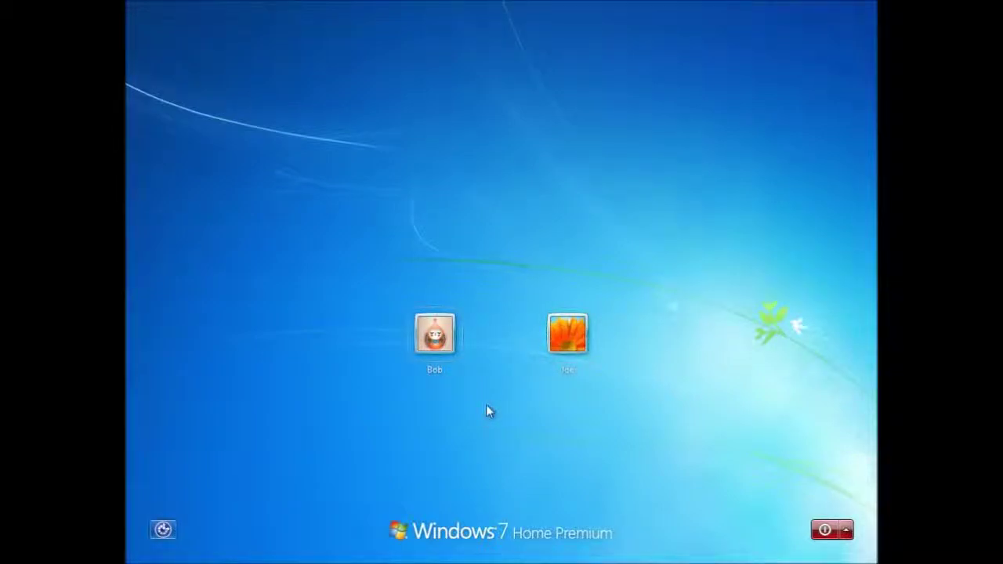
{"action": "left_click", "coordinate": [434, 345]}
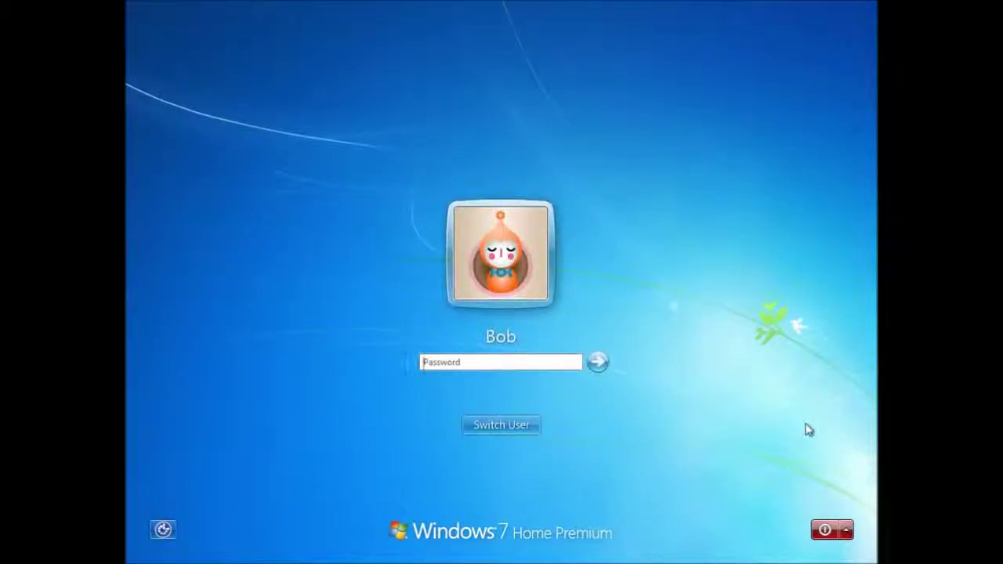
{"action": "type", "text": "••••••••••"}
{"action": "key", "text": "Return"}
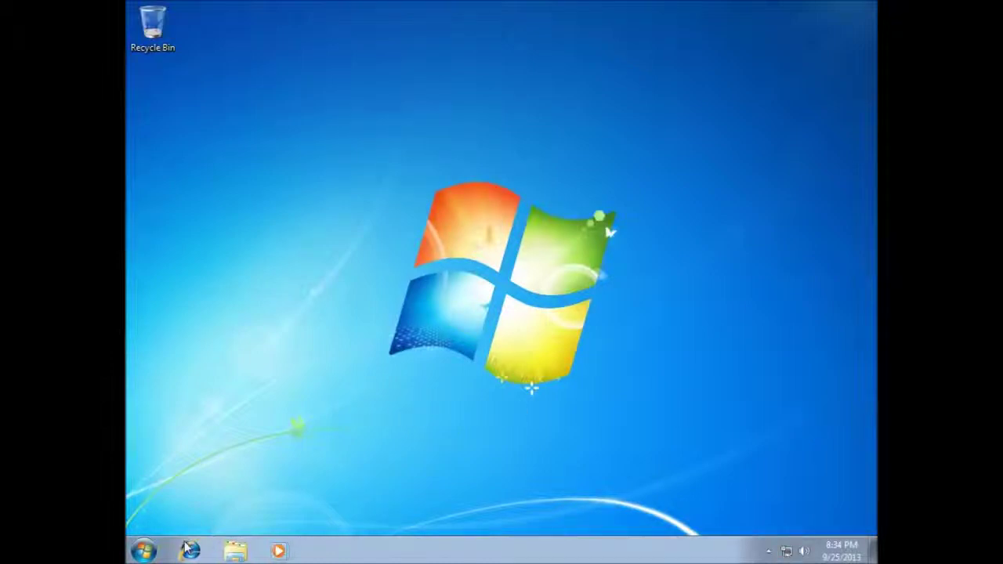
Open the Computer window to view the drives, and open the Programs category in Control Panel.
{"action": "left_click", "coordinate": [142, 551]}
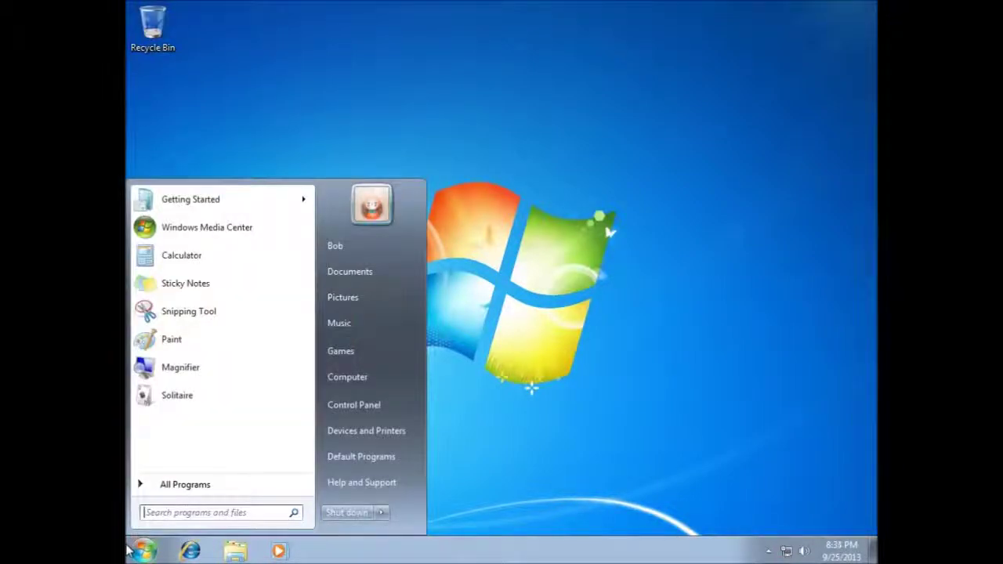
{"action": "left_click", "coordinate": [373, 379]}
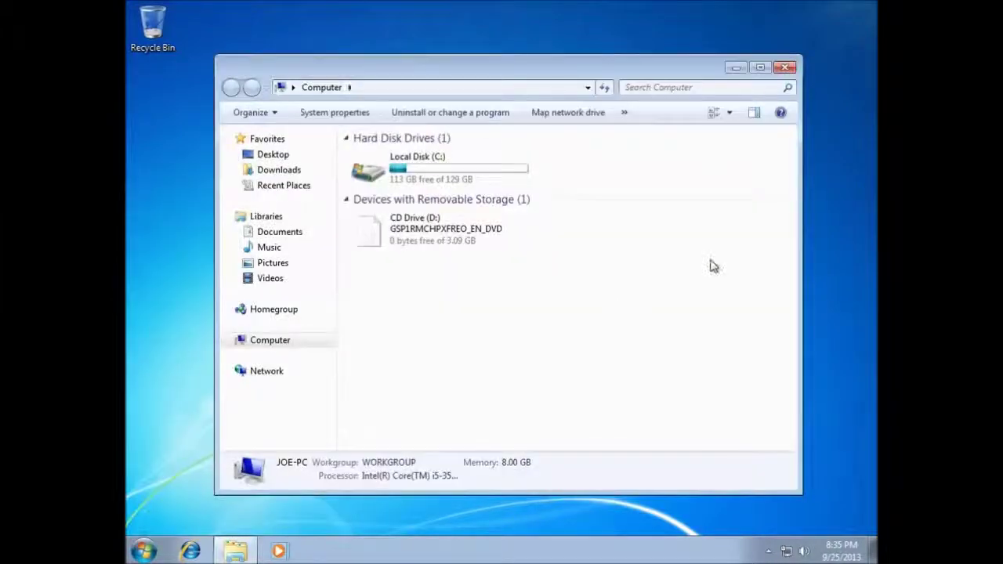
{"action": "left_click", "coordinate": [143, 550]}
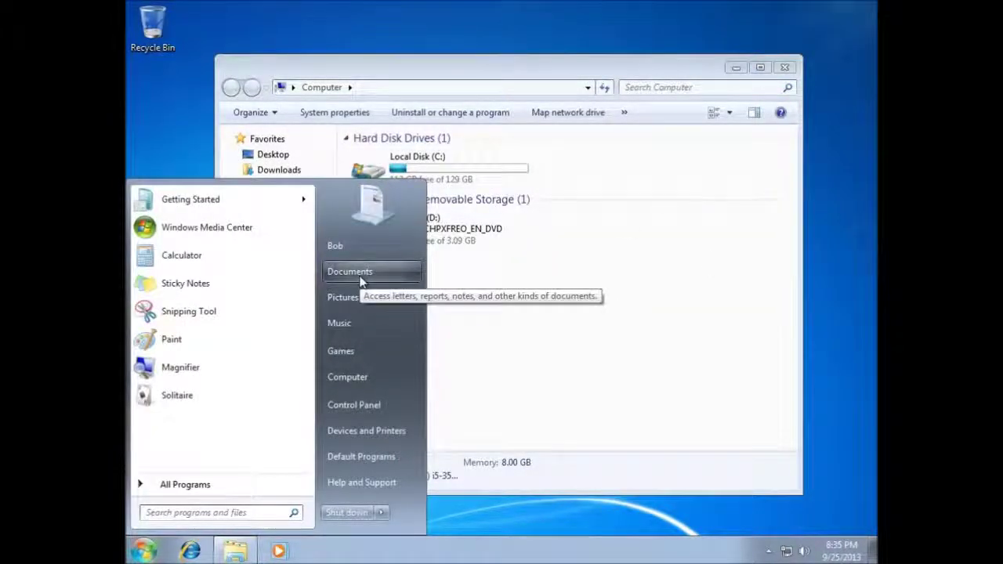
{"action": "left_click", "coordinate": [377, 405]}
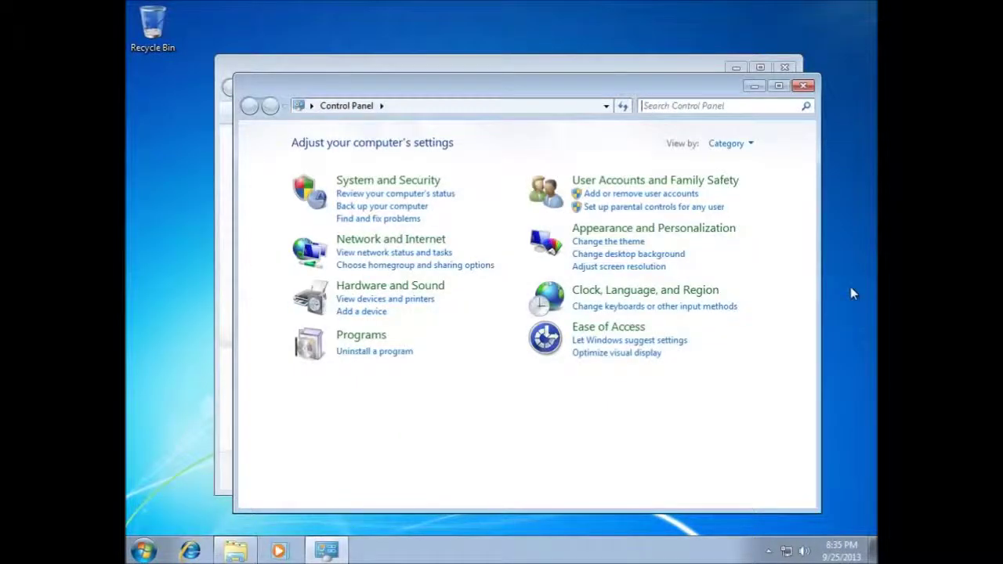
{"action": "left_click", "coordinate": [353, 337]}
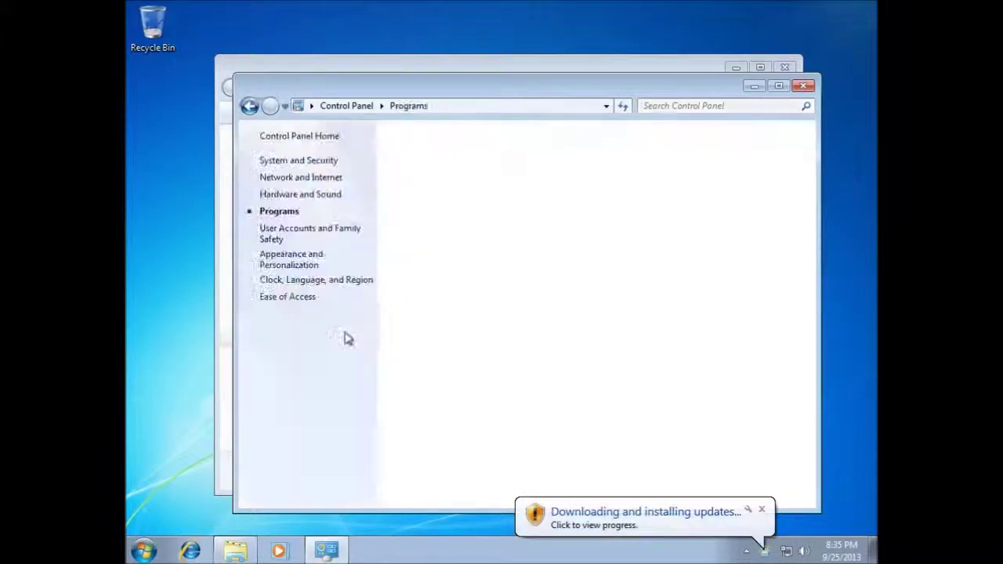
Show the hidden notification icons and open Windows Update to view the download progress.
{"action": "left_click", "coordinate": [766, 552]}
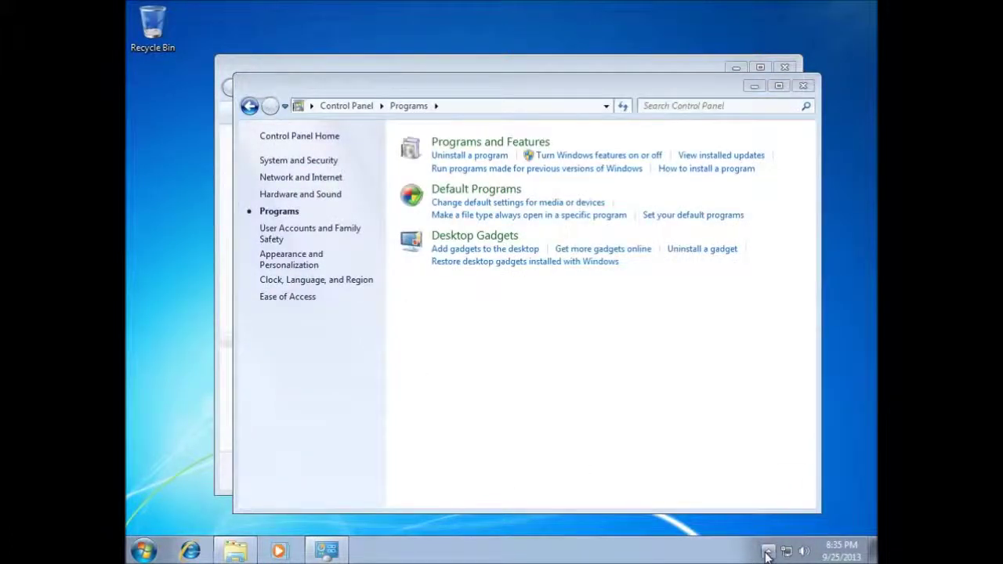
{"action": "left_click", "coordinate": [768, 553]}
{"action": "left_click", "coordinate": [768, 553]}
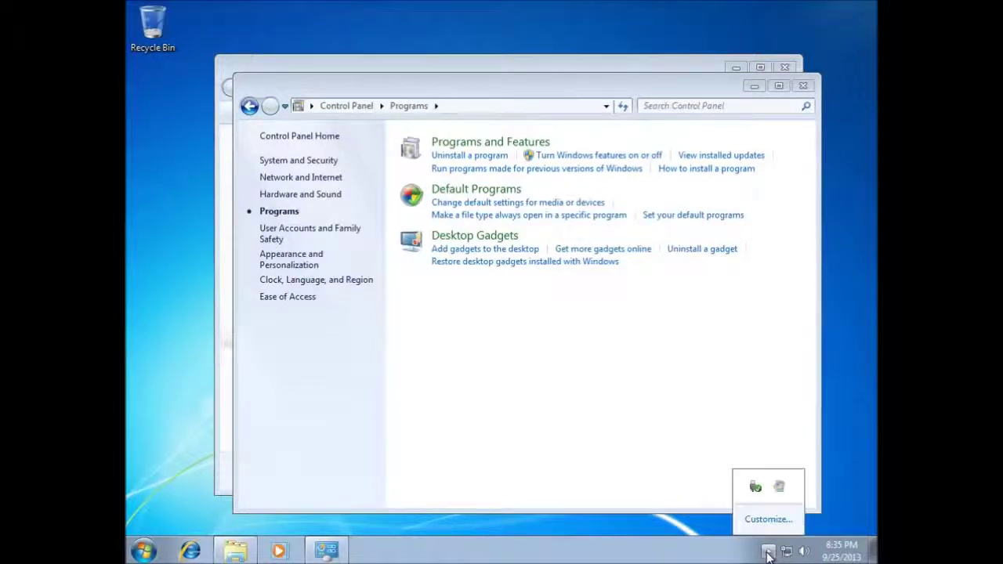
{"action": "left_click", "coordinate": [780, 487]}
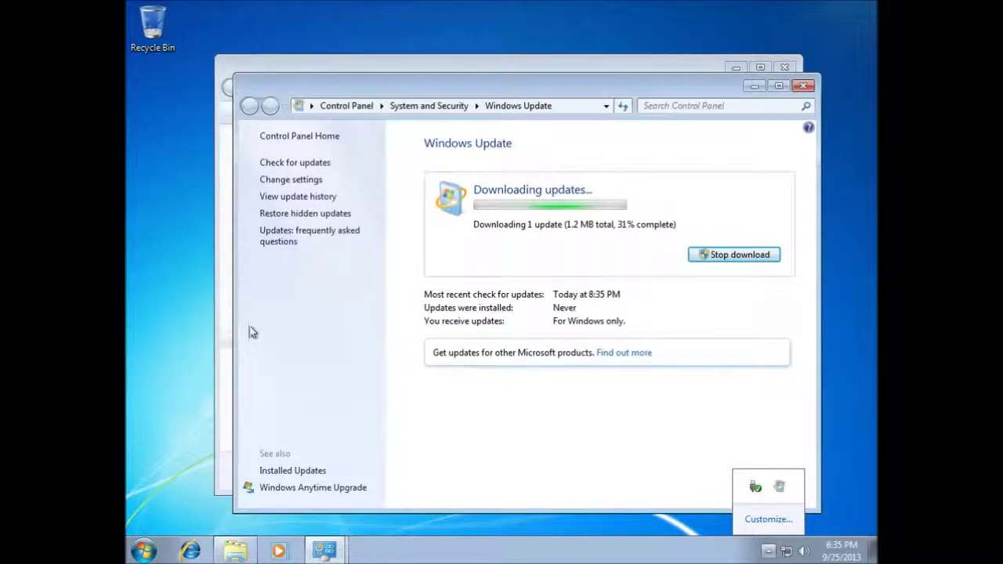
Try to set important updates to "Never check for updates (not recommended)", decline the administrator password request and cancel the settings change.
{"action": "left_click", "coordinate": [304, 180]}
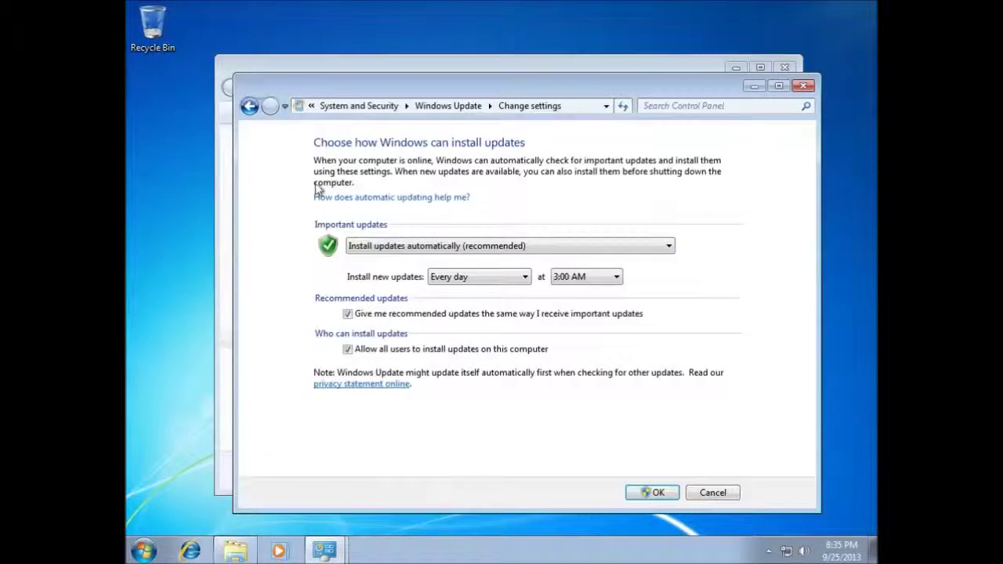
{"action": "left_click", "coordinate": [654, 251]}
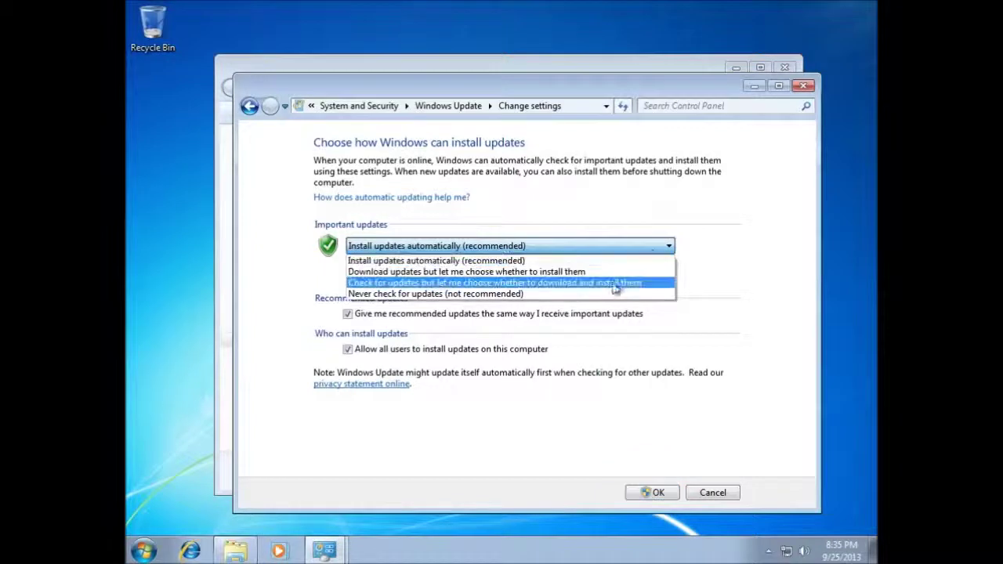
{"action": "left_click", "coordinate": [595, 298]}
{"action": "left_click", "coordinate": [649, 492]}
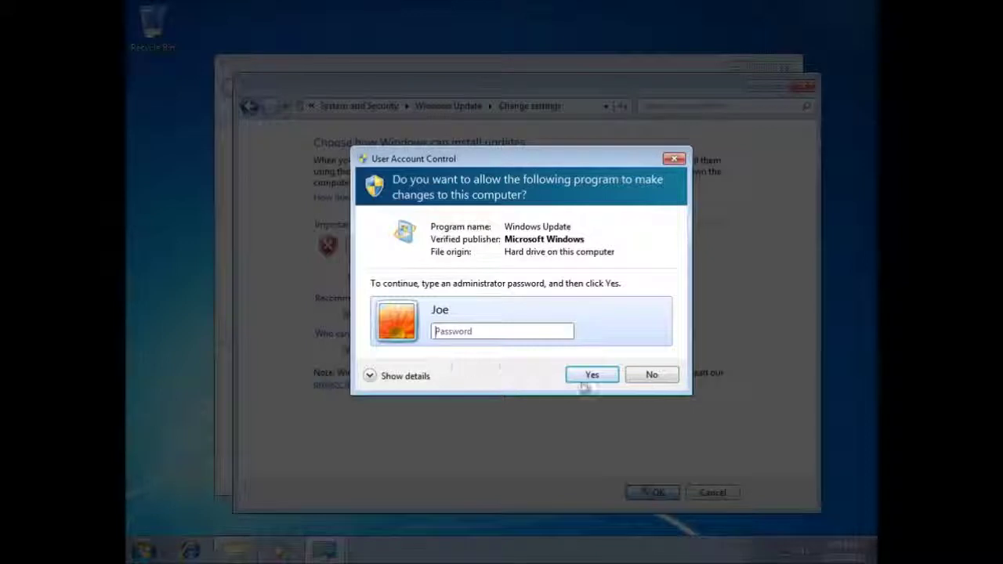
{"action": "left_click", "coordinate": [666, 382]}
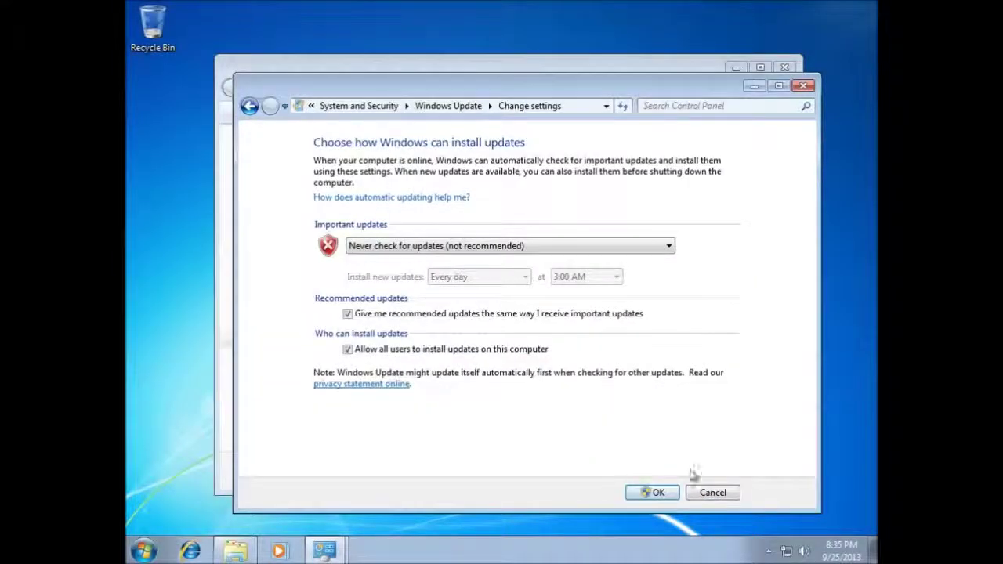
{"action": "left_click", "coordinate": [704, 492]}
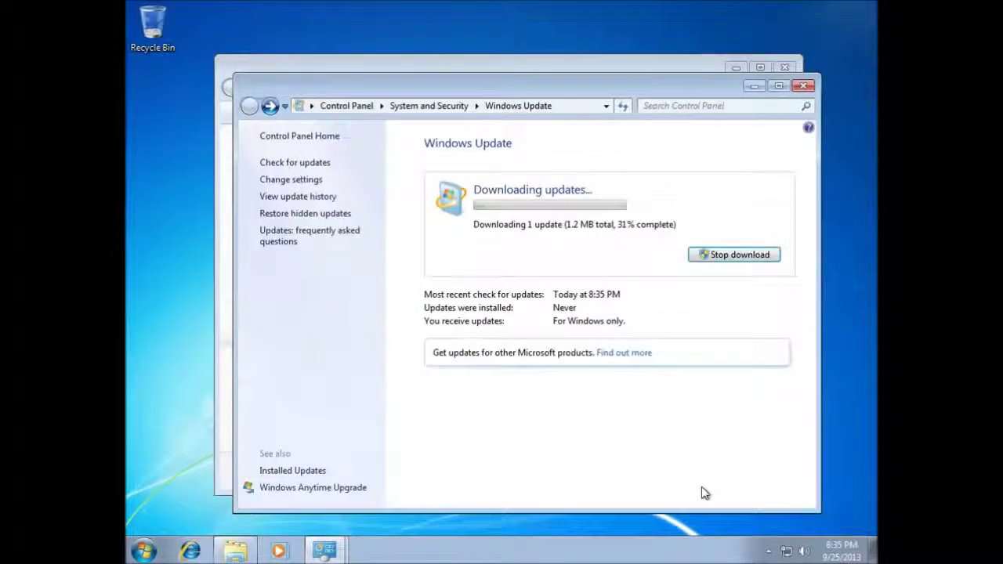
Close the Windows Update and Computer windows to return to the desktop.
{"action": "left_click", "coordinate": [803, 86]}
{"action": "left_click", "coordinate": [803, 86]}
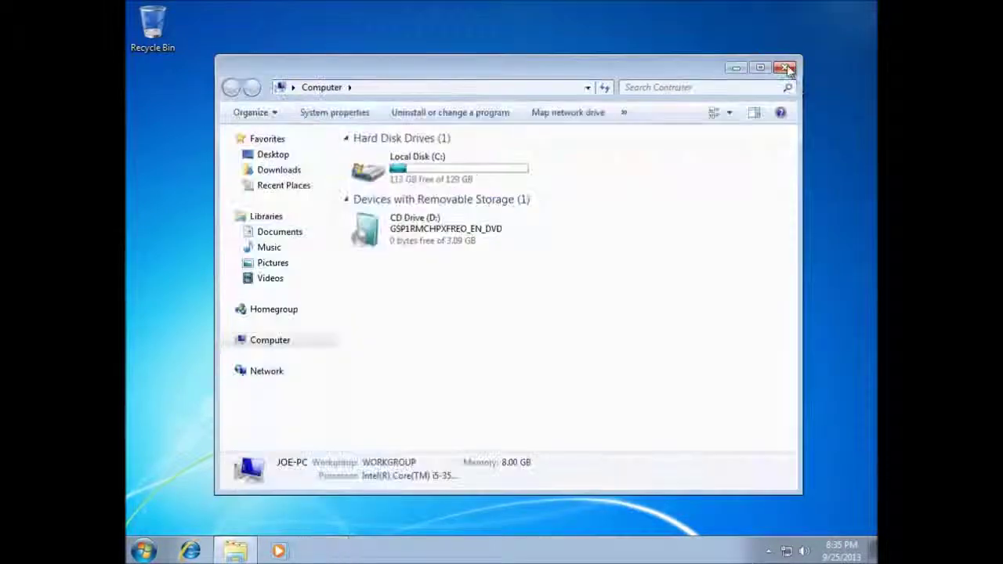
{"action": "left_click", "coordinate": [785, 67]}
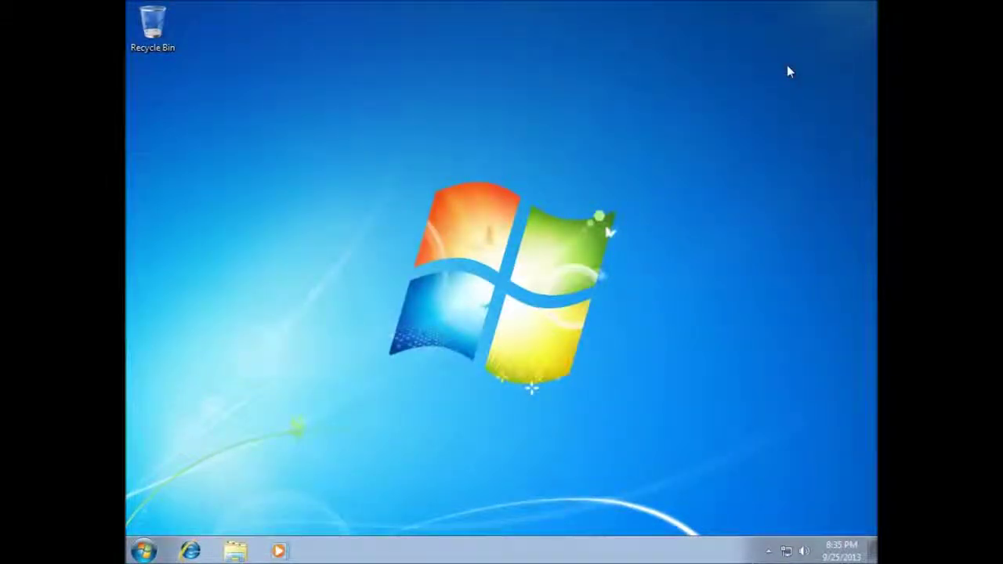